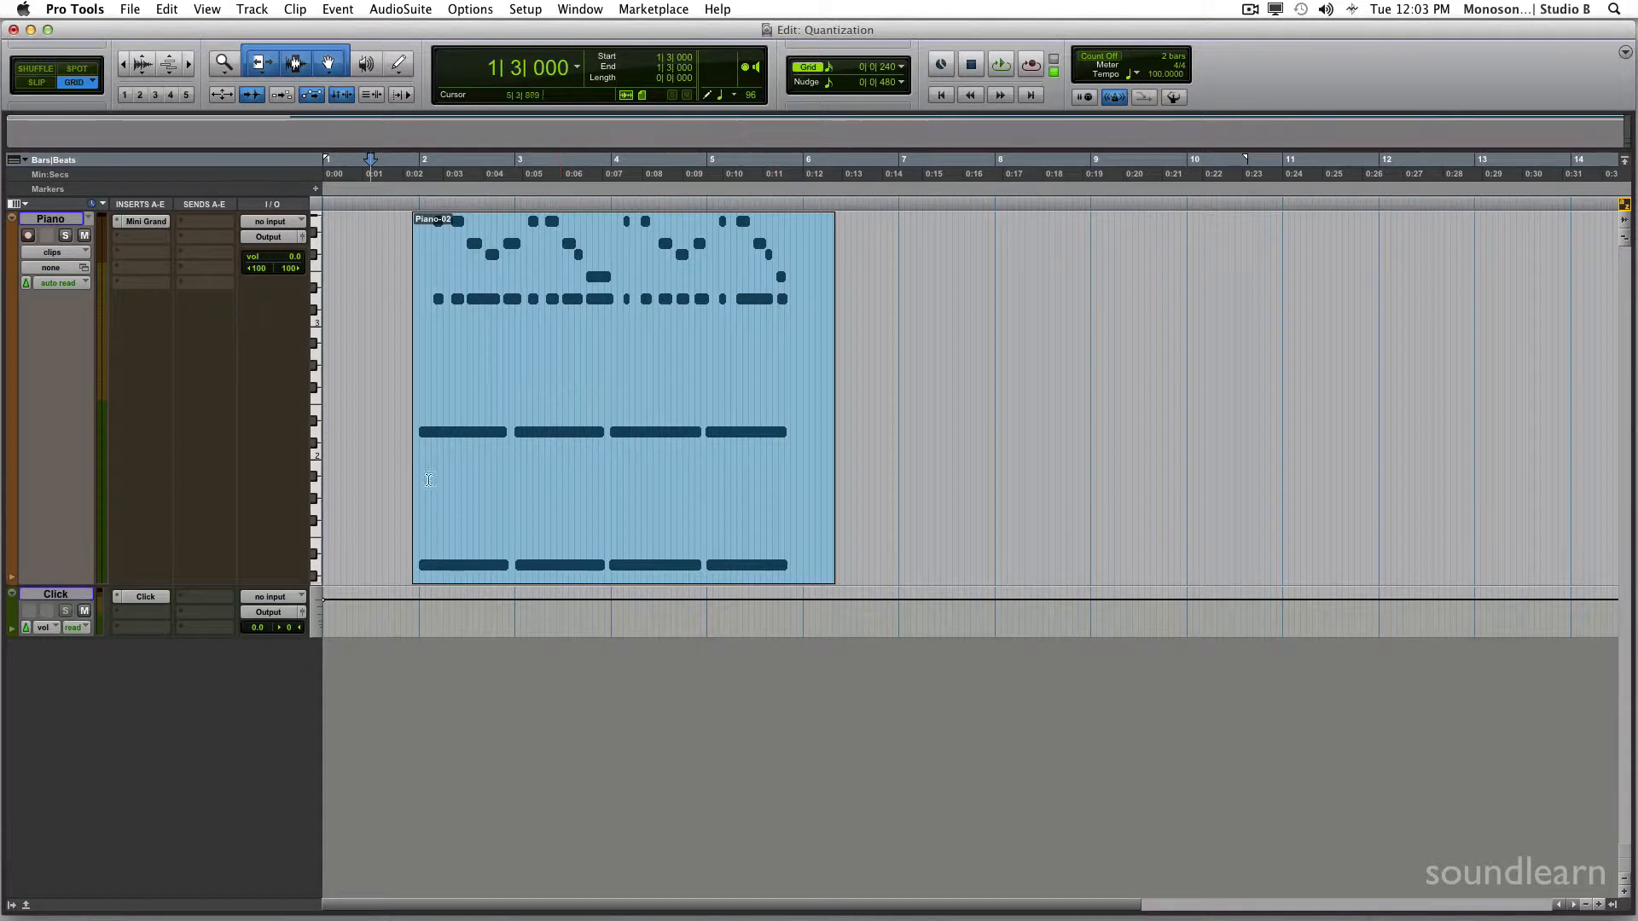
Select the Piano clip, open the Quantize event operation, and open the clip in a MIDI Editor window.
click(576, 445)
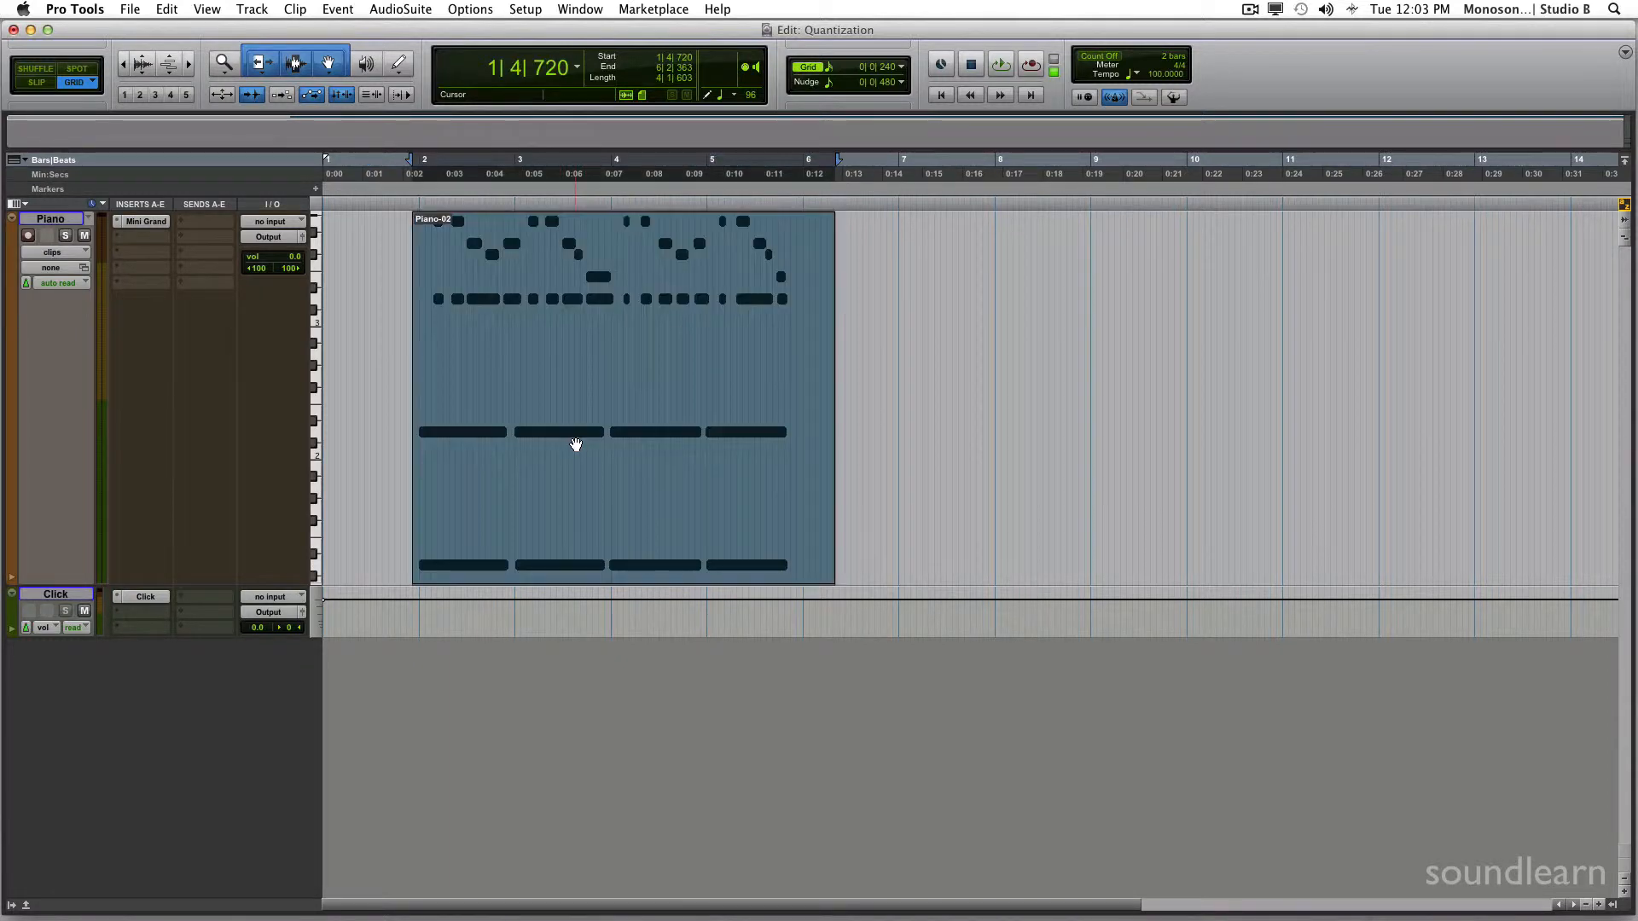
key(alt+0)
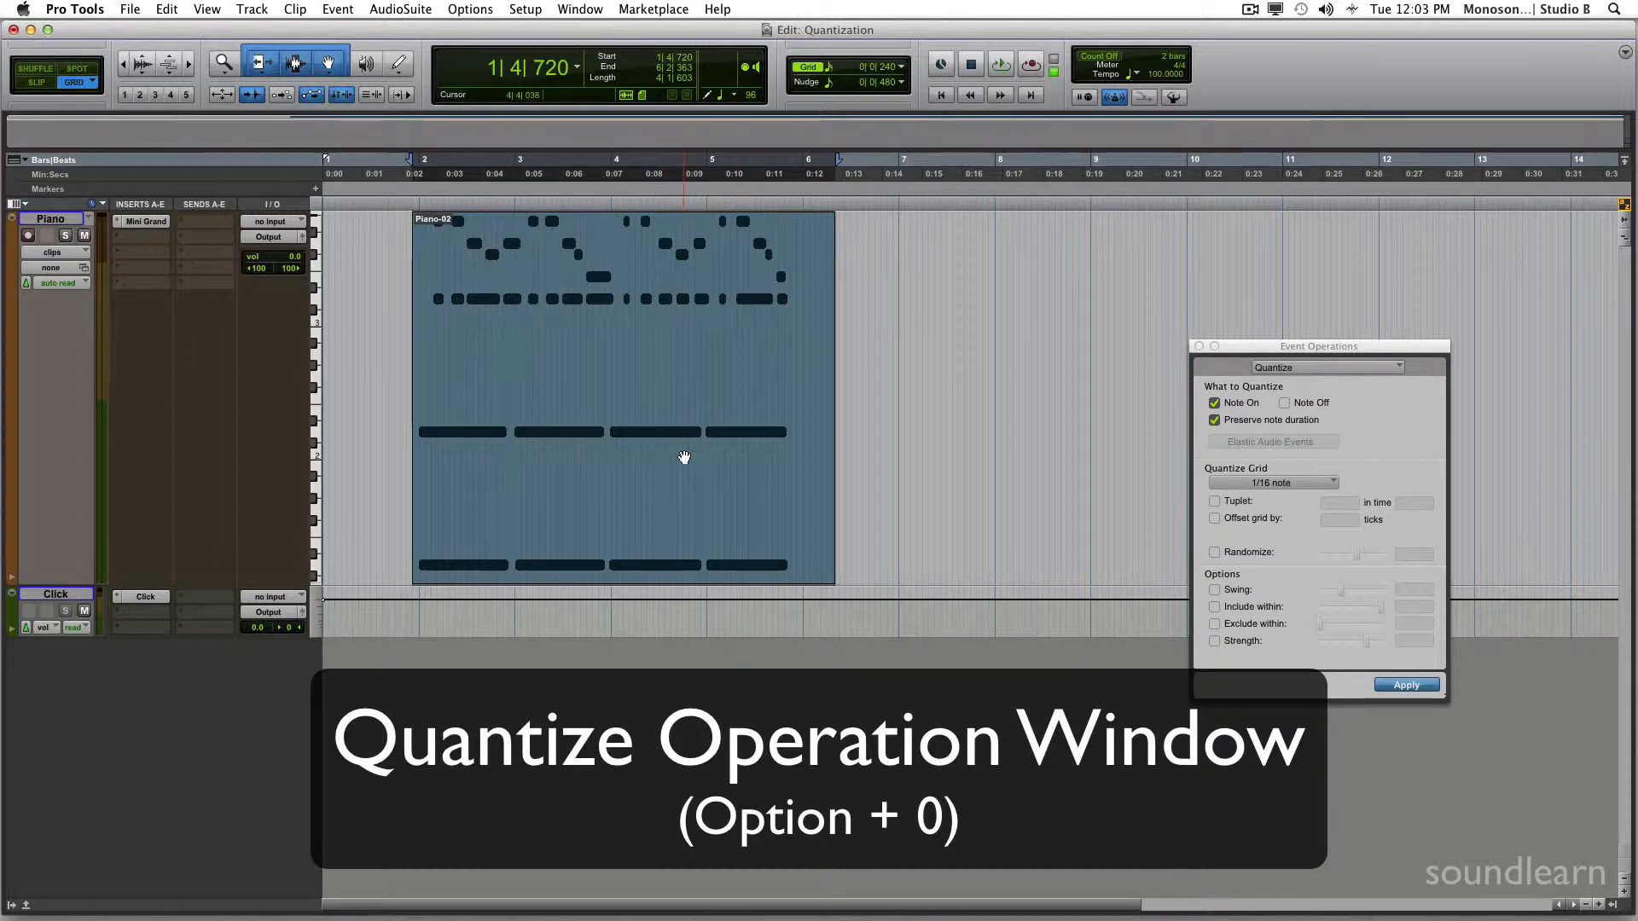
double_click(684, 458)
drag(918, 91, 743, 165)
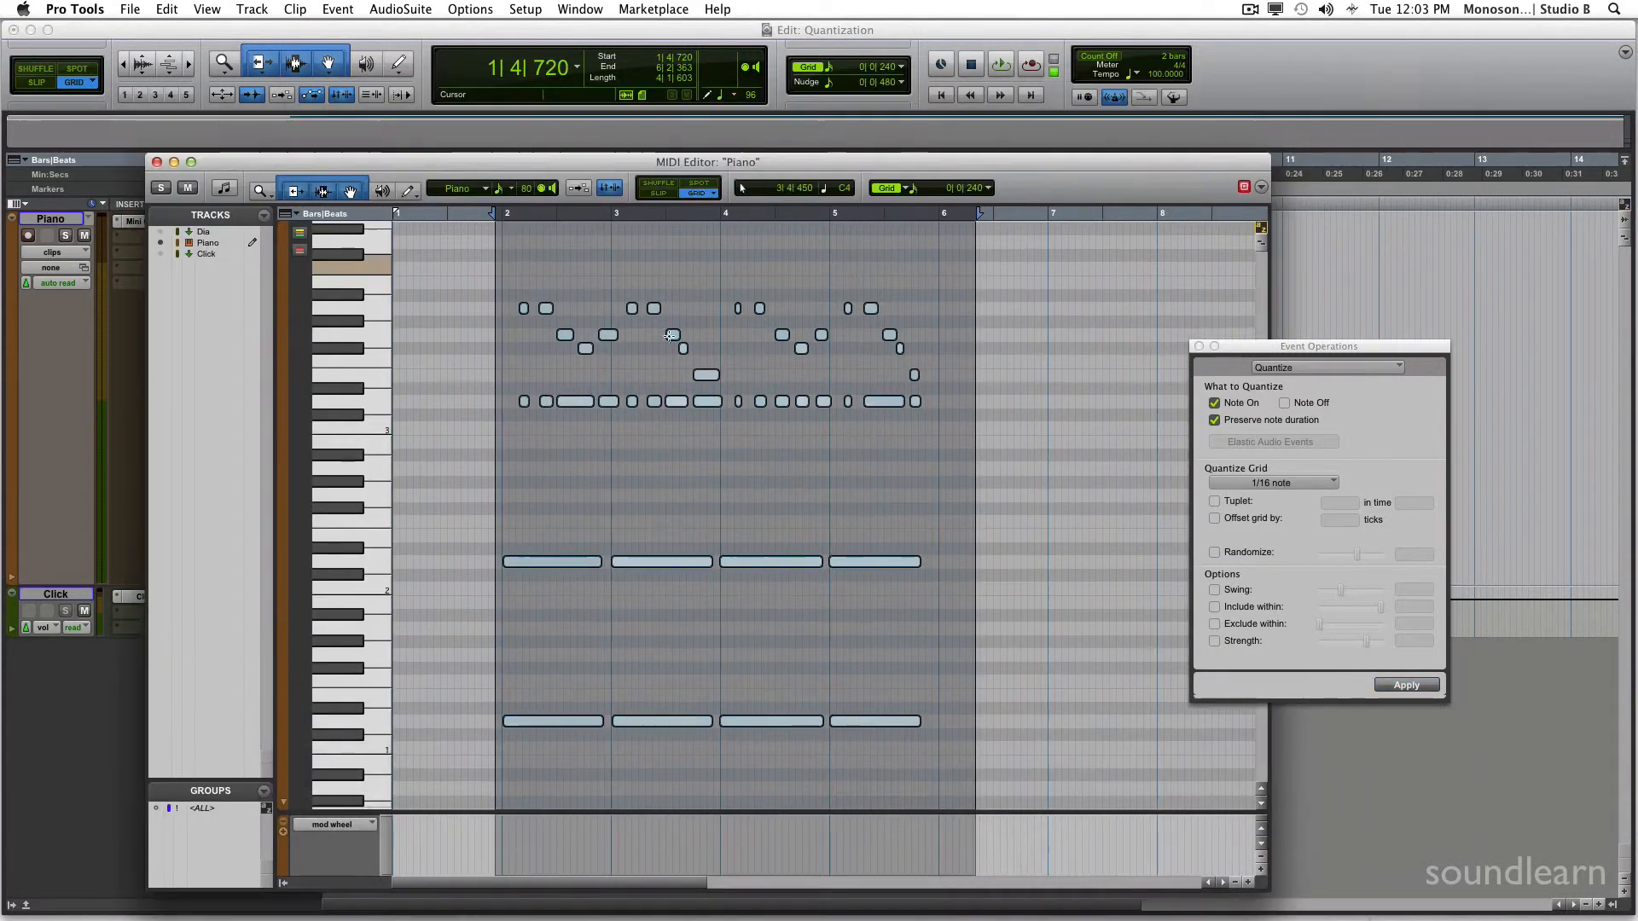
Quantize the selected notes' starts to a 1/16 note grid with durations preserved, compare them against the grid, and undo it.
key(t)
key(t)
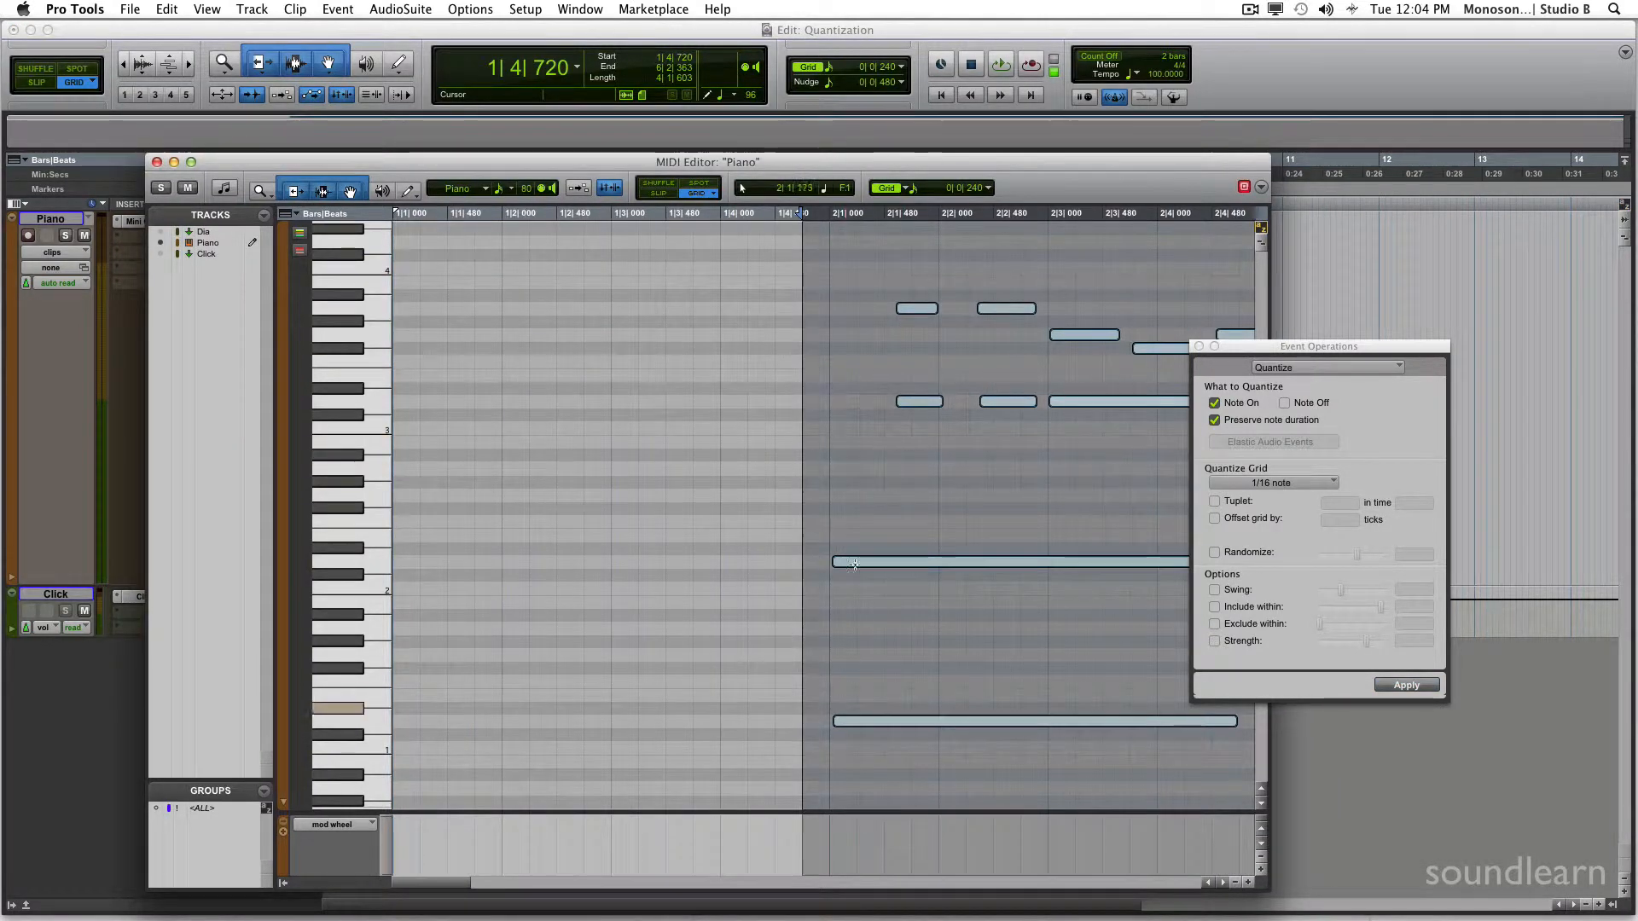
drag(1331, 348, 1441, 347)
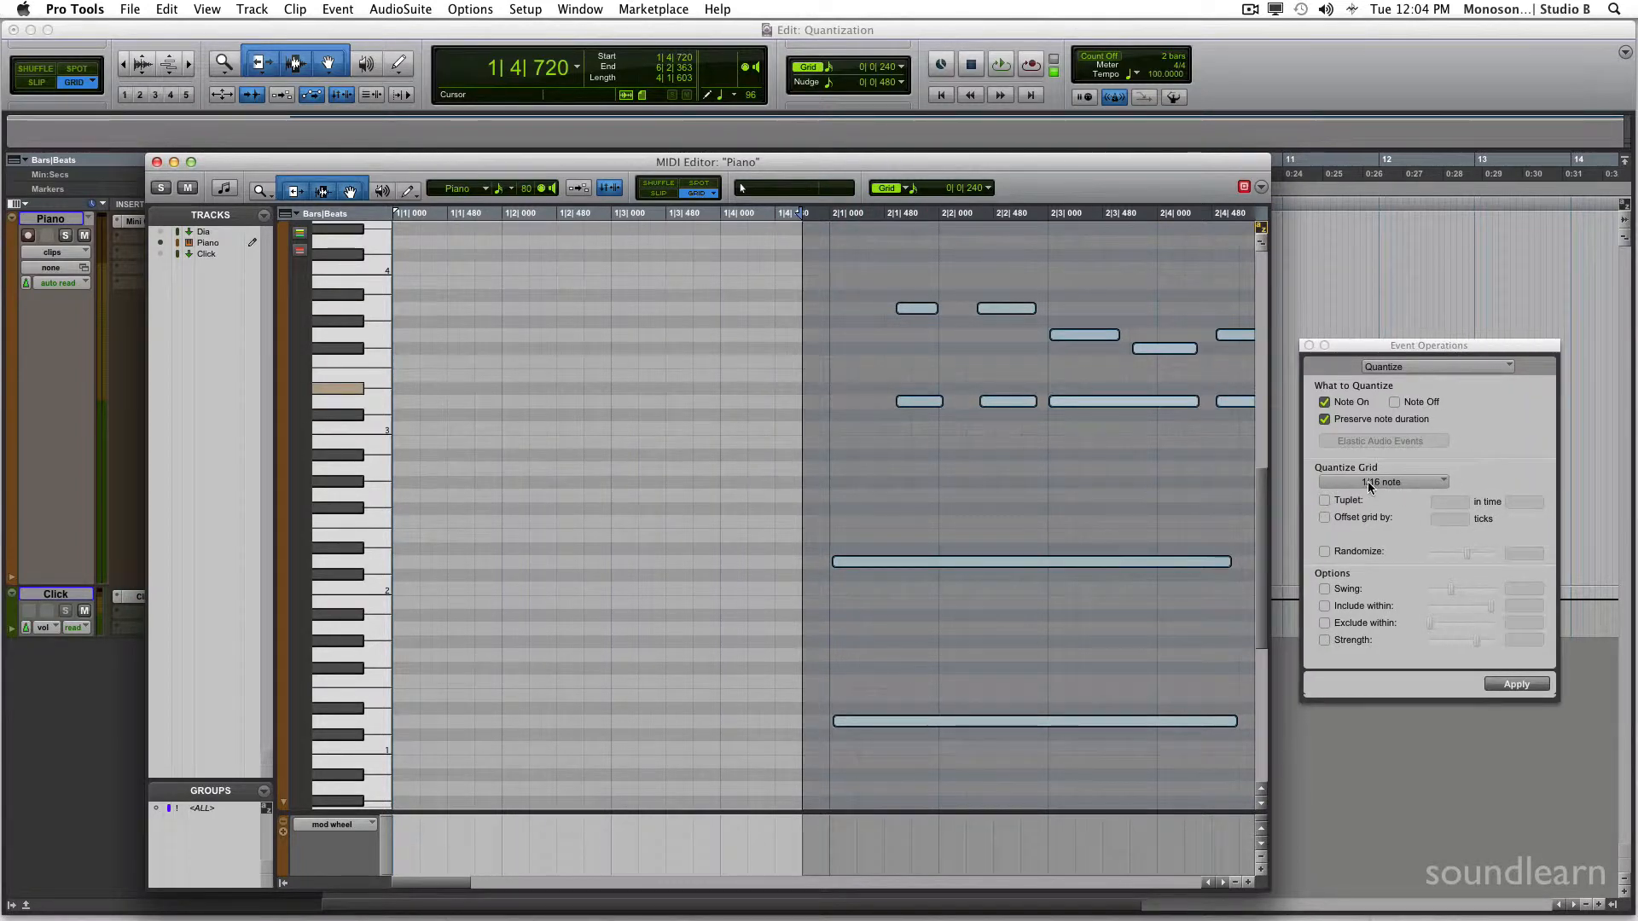
click(1512, 685)
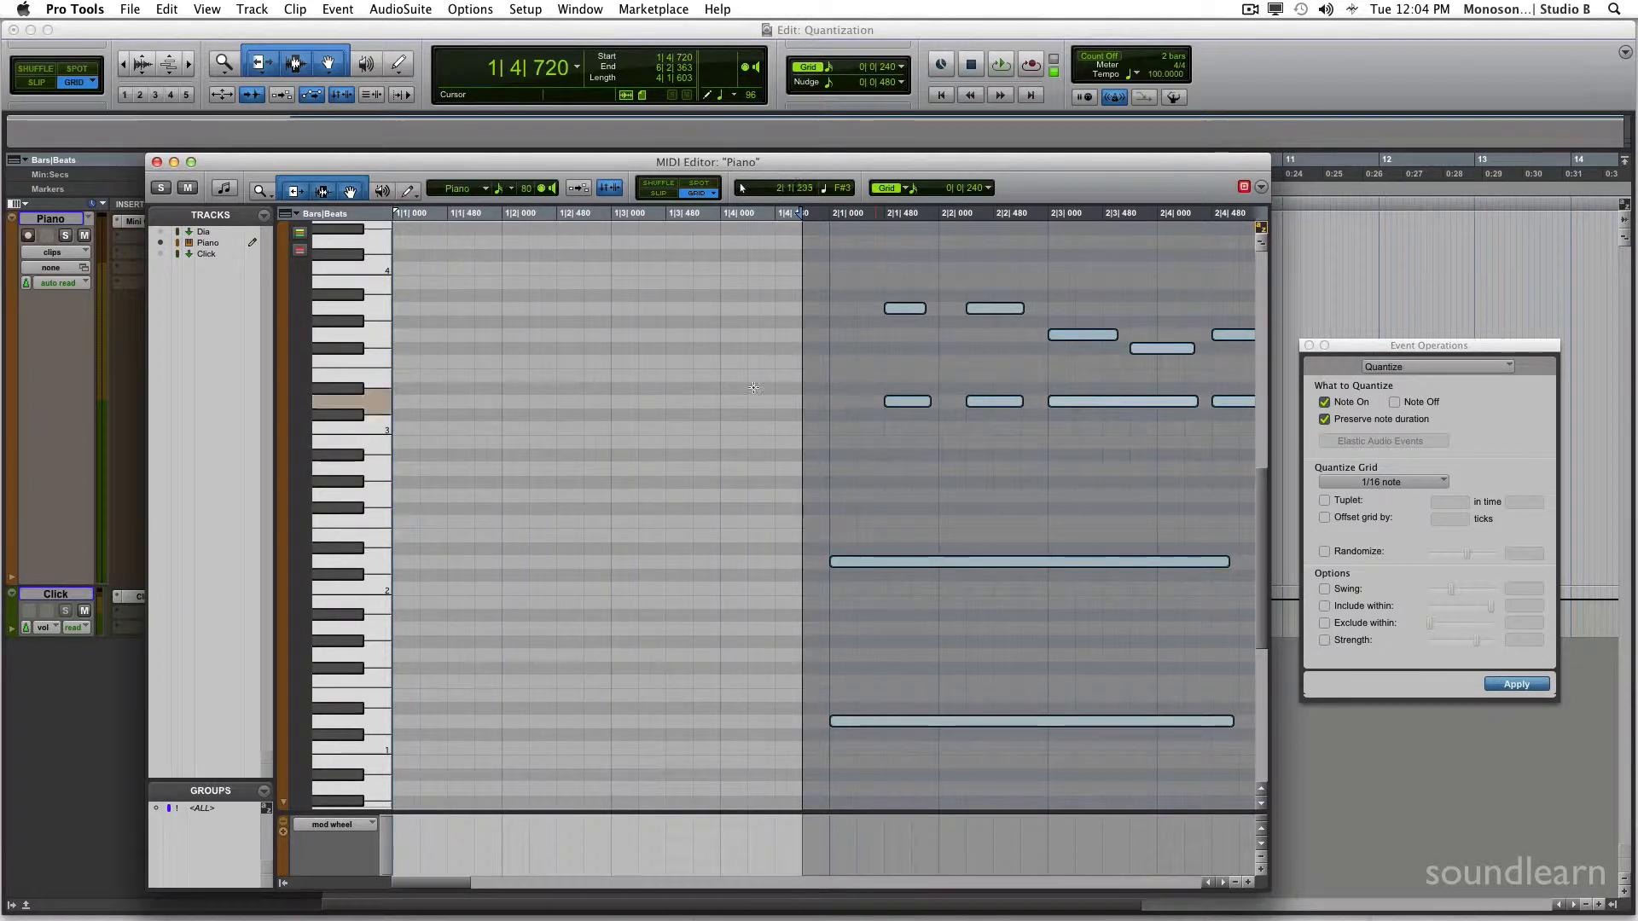
key(r)
key(r)
key(t)
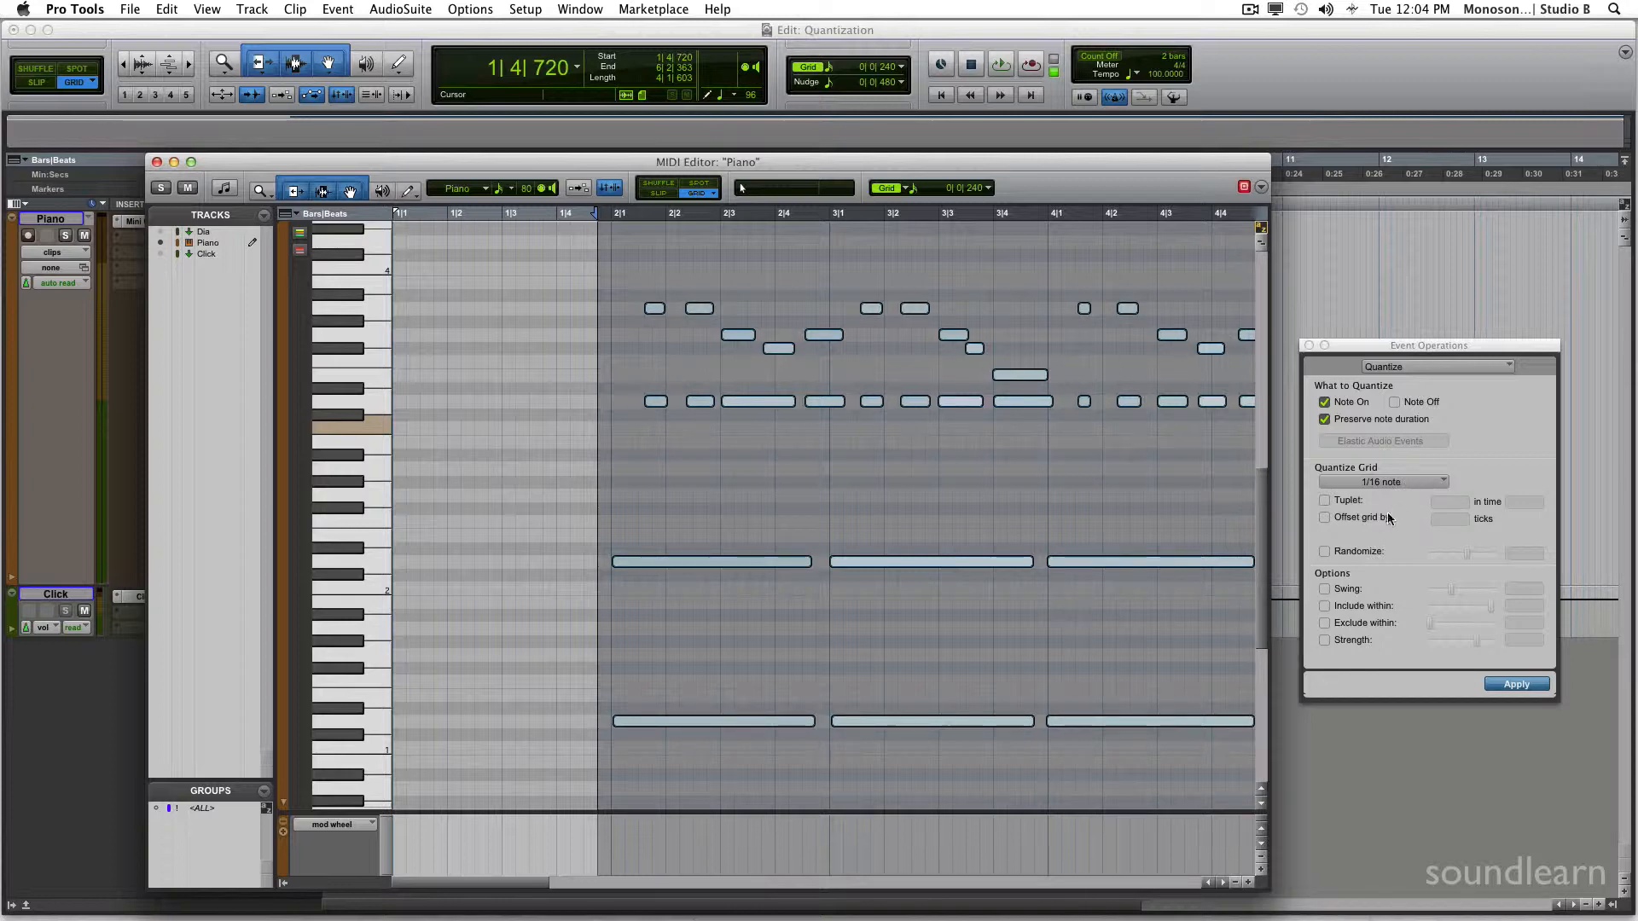
Quantize the notes with Randomize at 61%, play back the result, and undo it.
click(1381, 552)
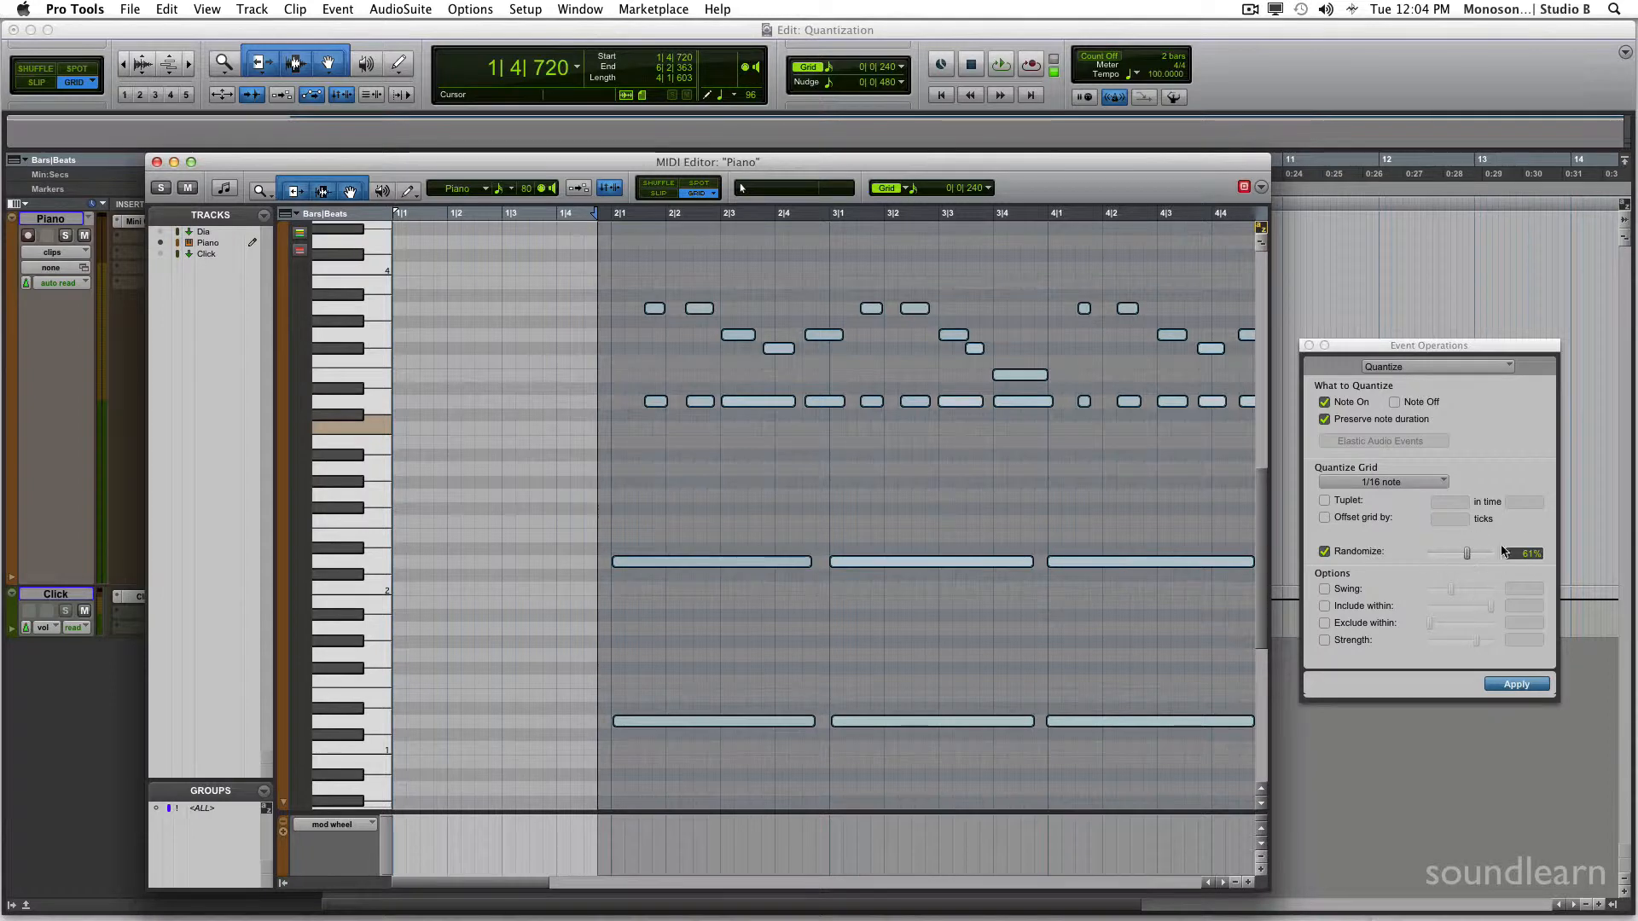
click(1532, 687)
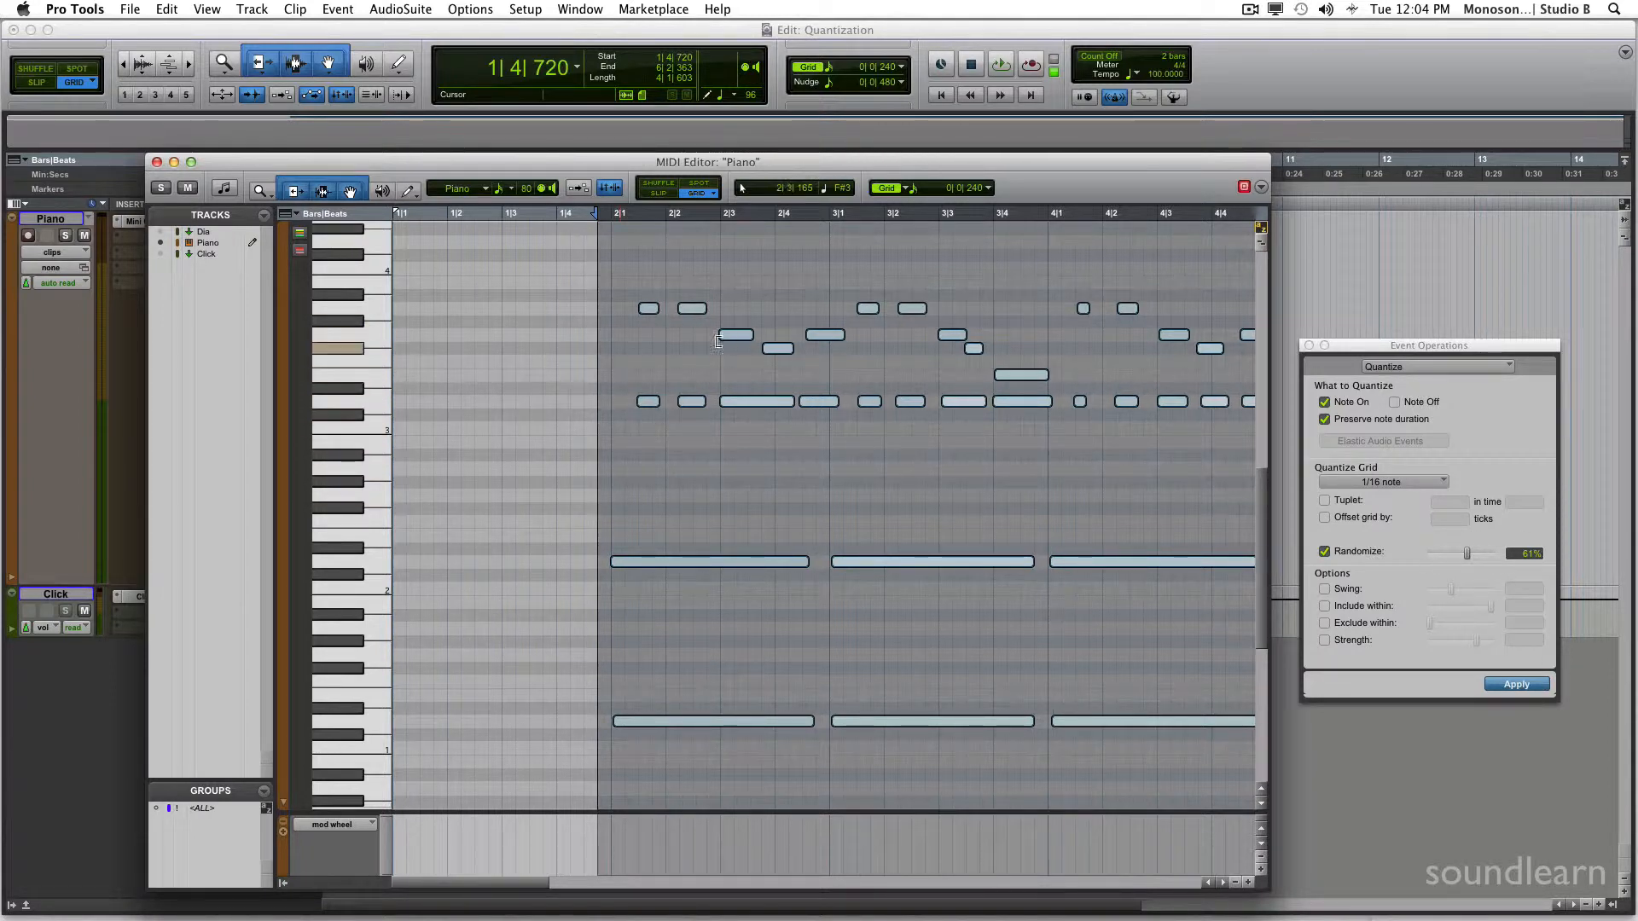
key(space)
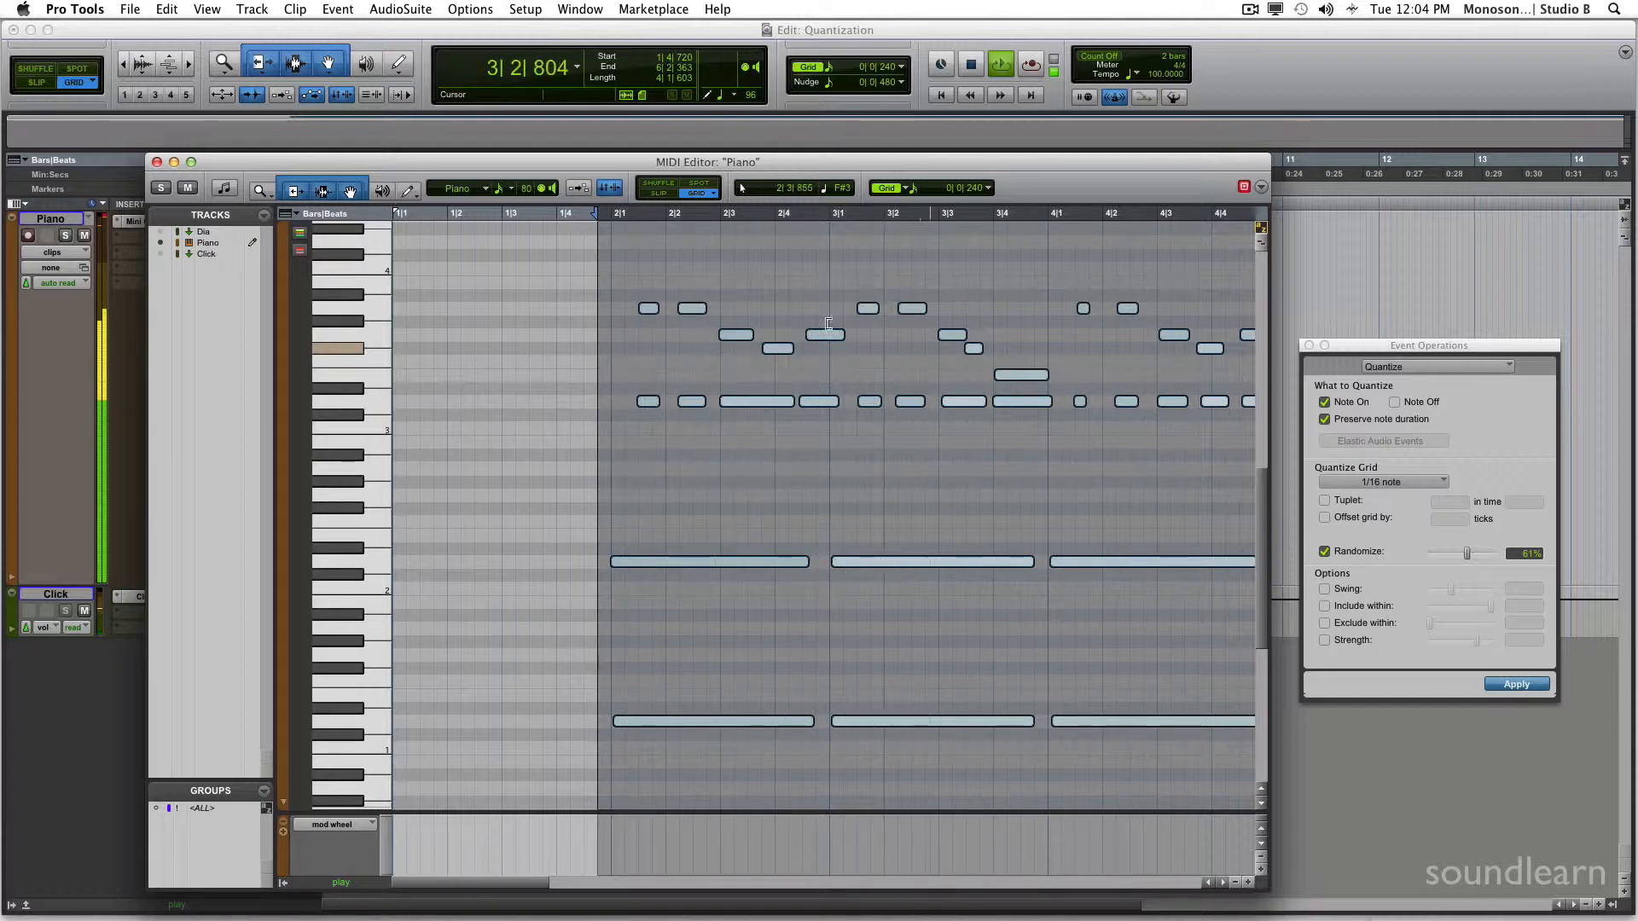
key(space)
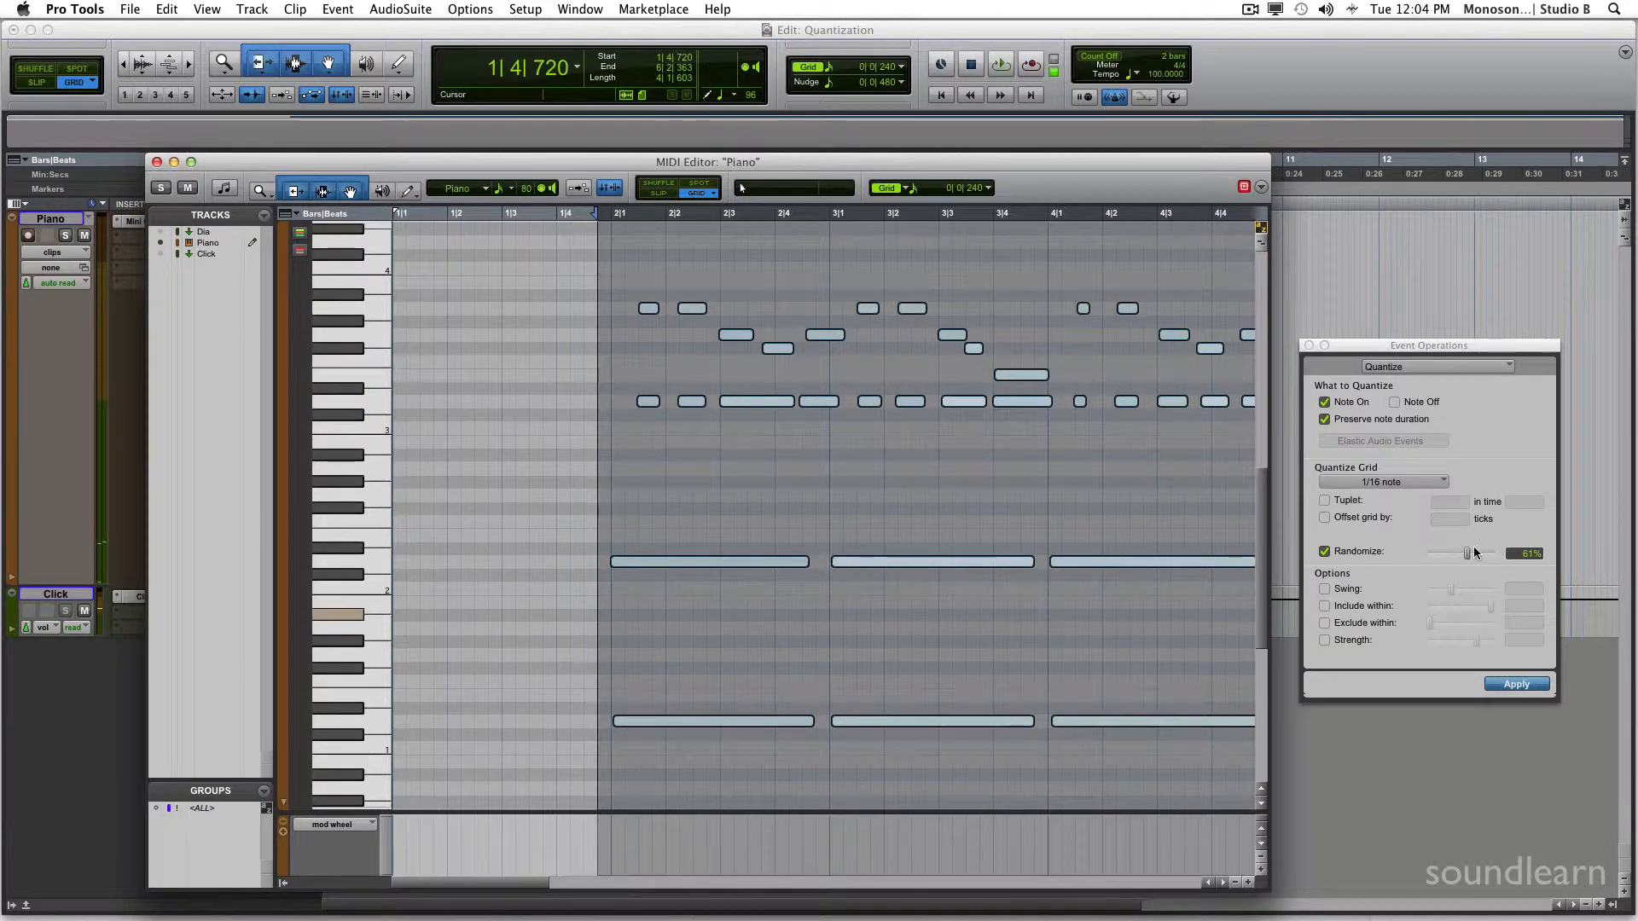
key(Return)
Turn off Randomize, quantize the notes with Swing at 103%, play back the result, and undo it.
drag(1460, 555, 1444, 557)
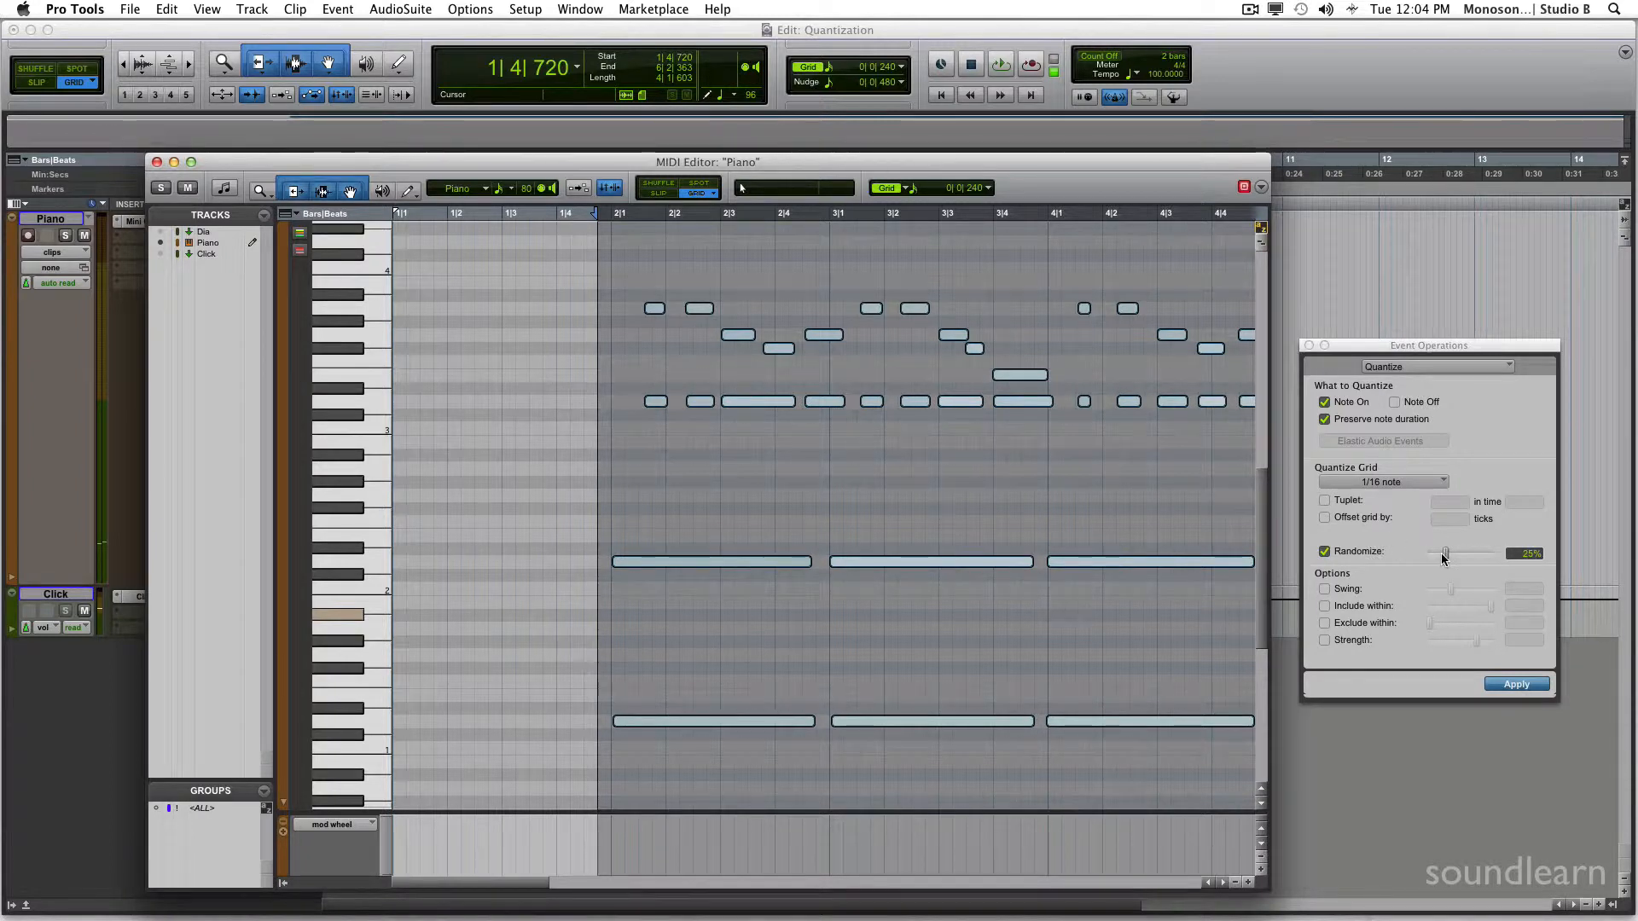
click(1324, 552)
click(1325, 590)
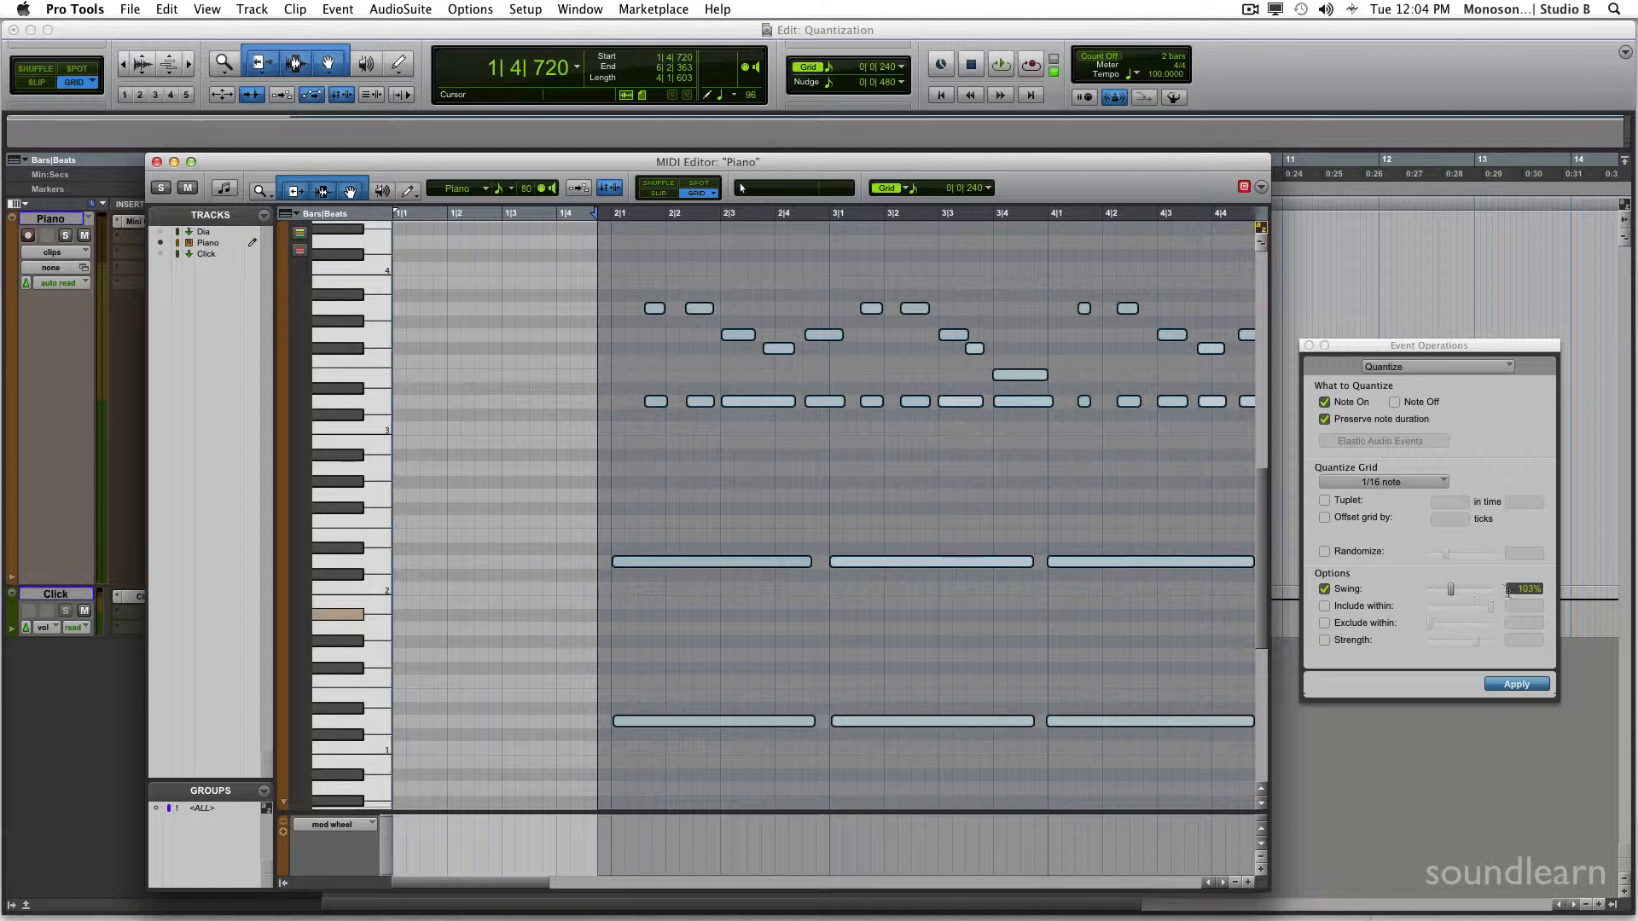
click(1516, 684)
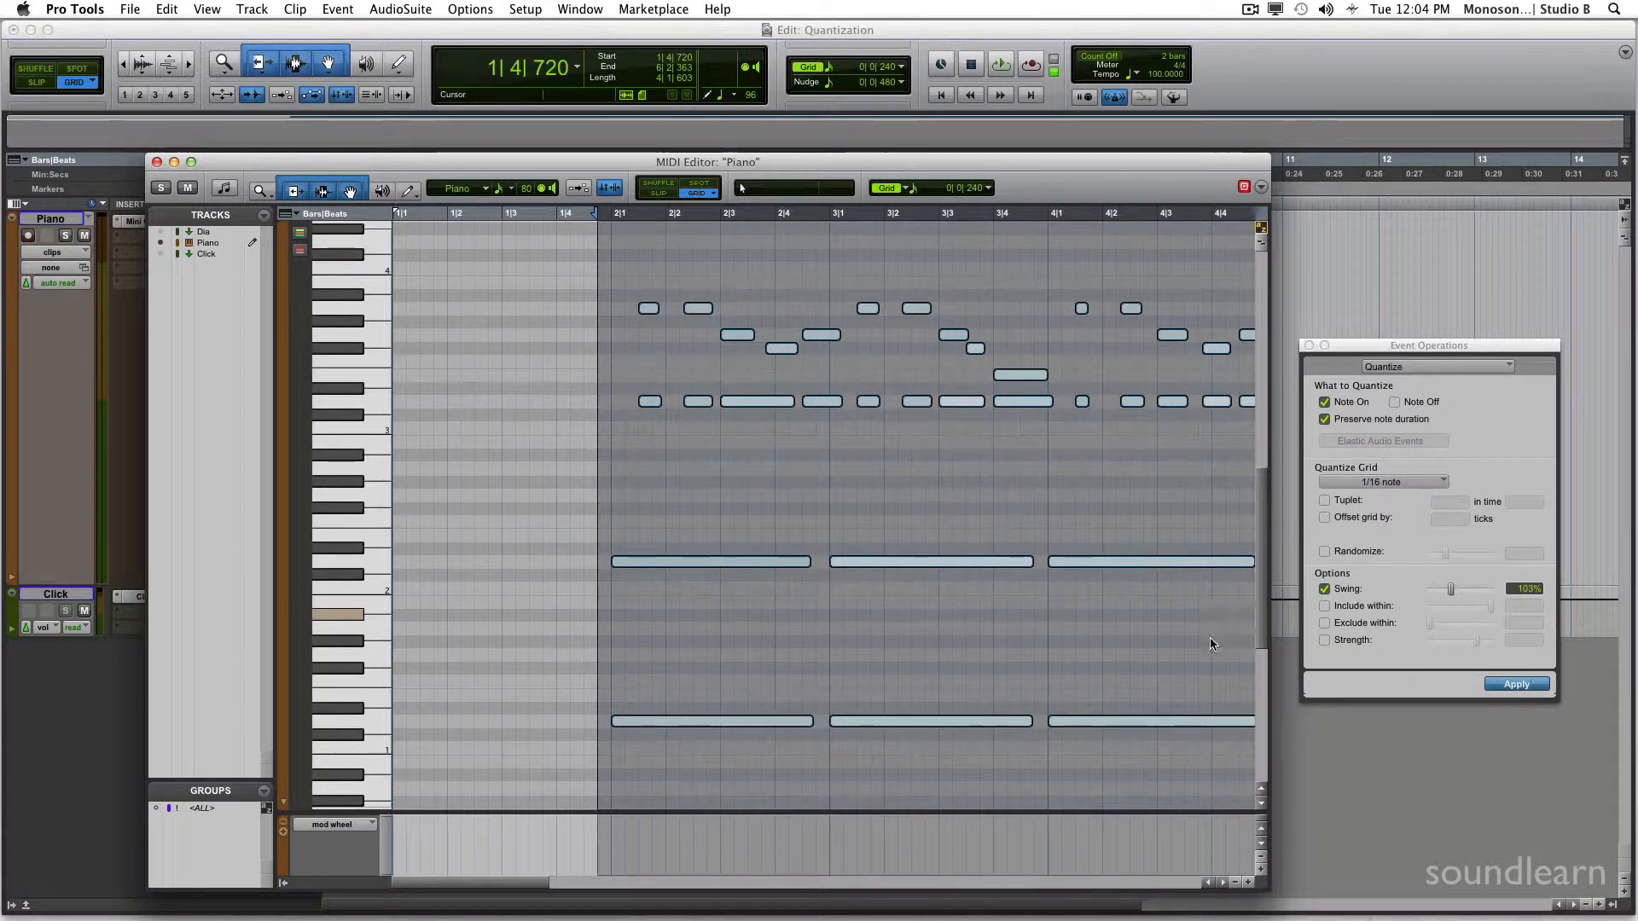
key(space)
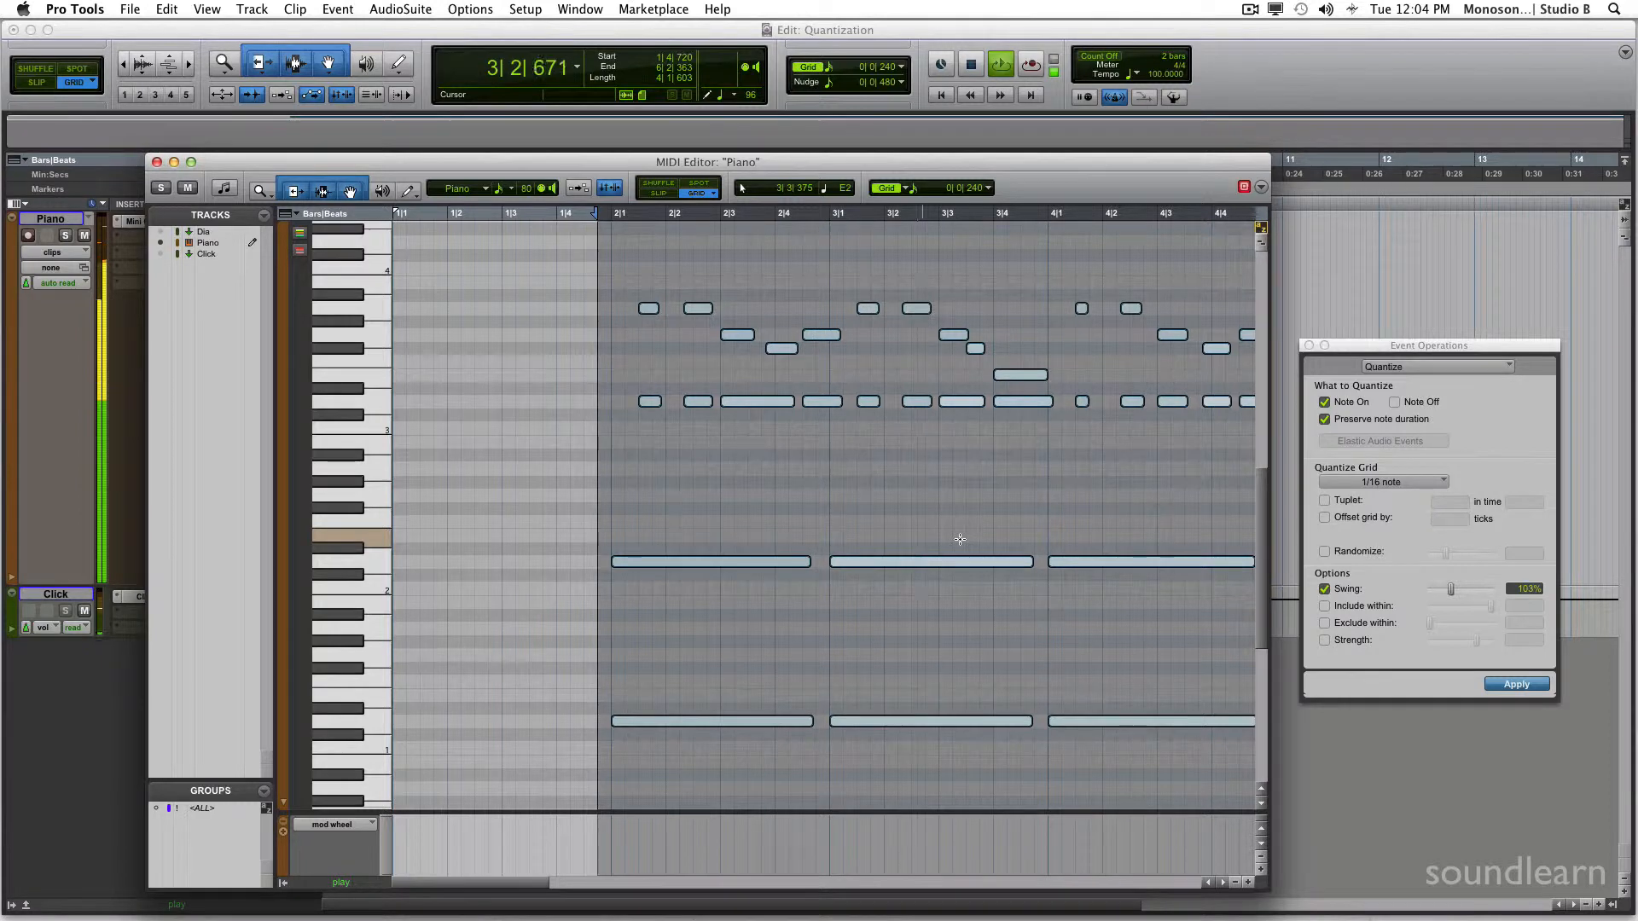
key(space)
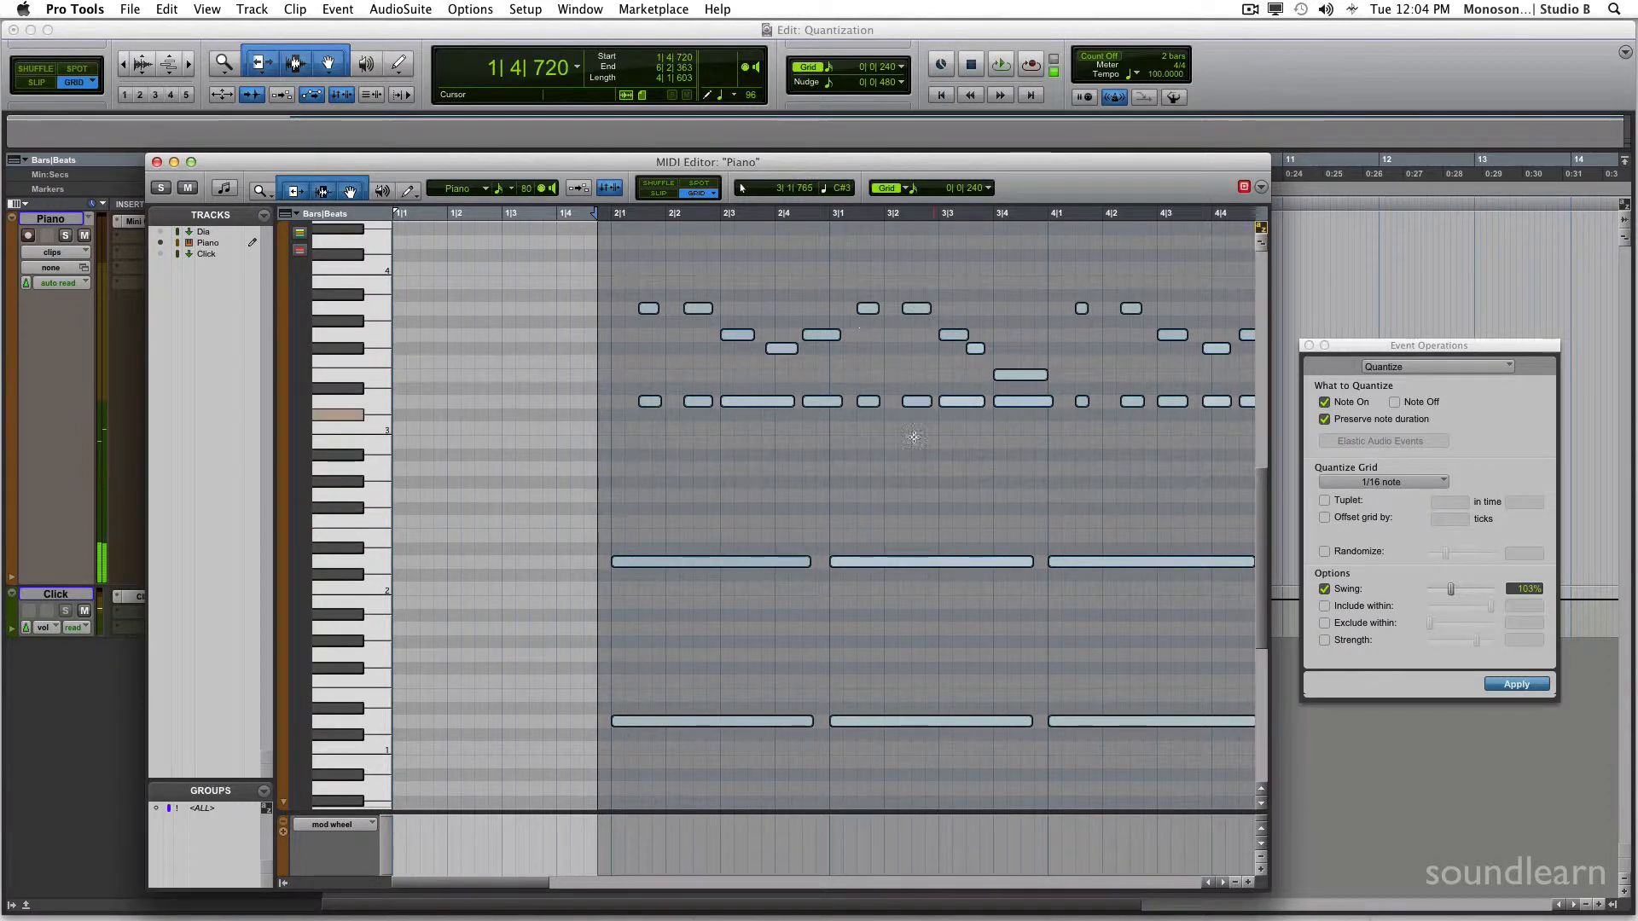
key(super+z)
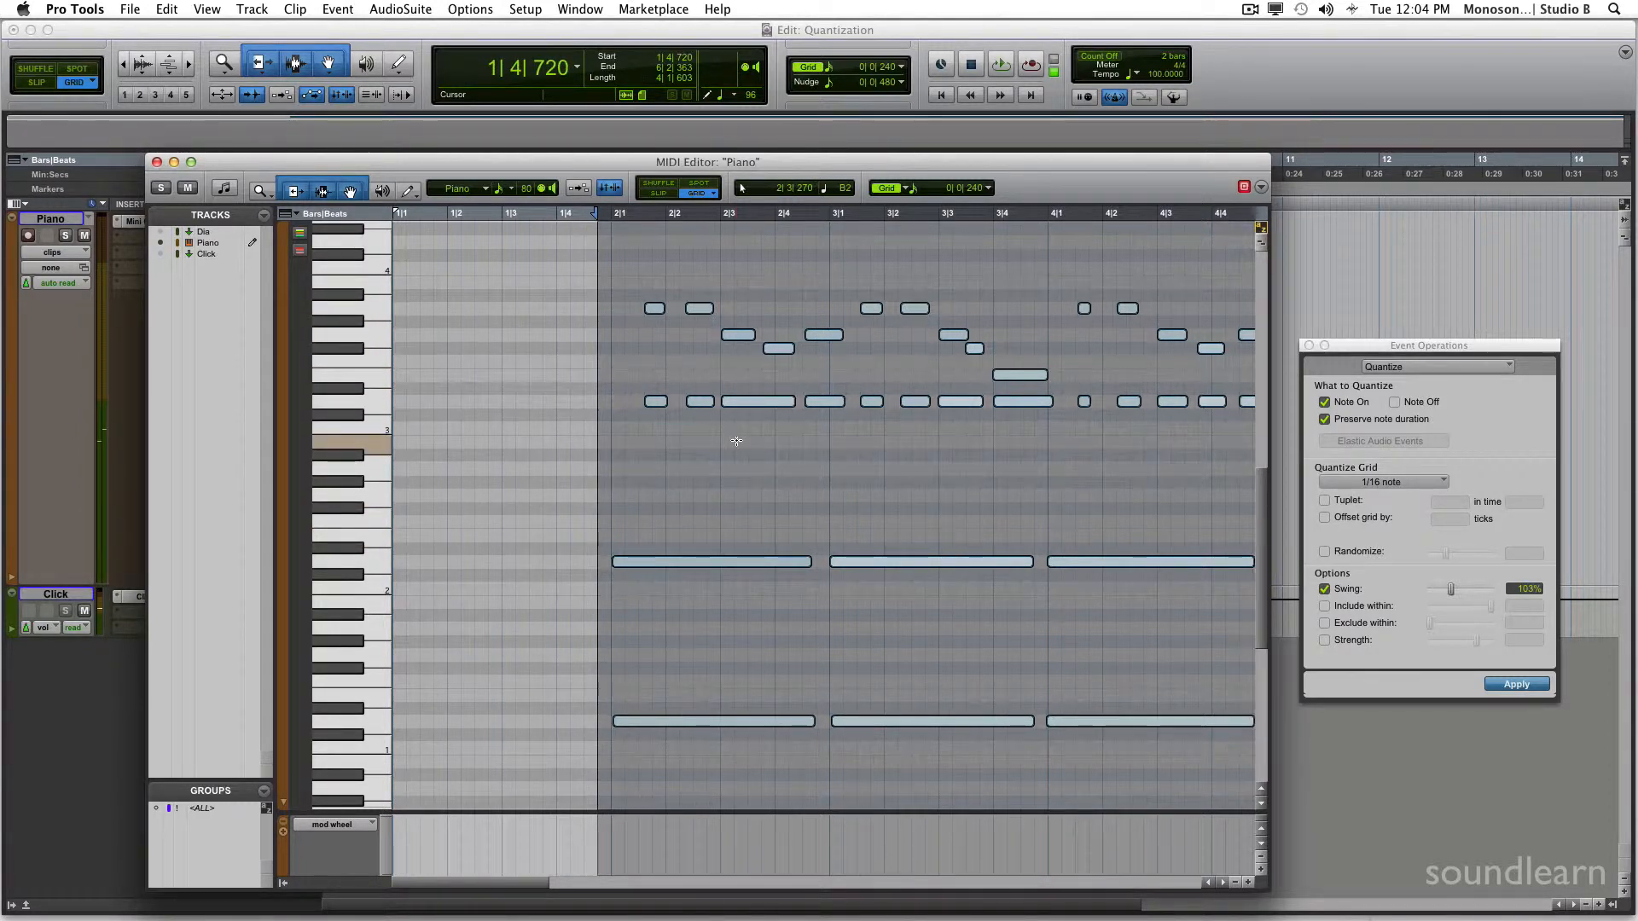
Replace Swing with a Strength of 100%, quantize the notes, and undo the change.
click(1325, 589)
click(1324, 640)
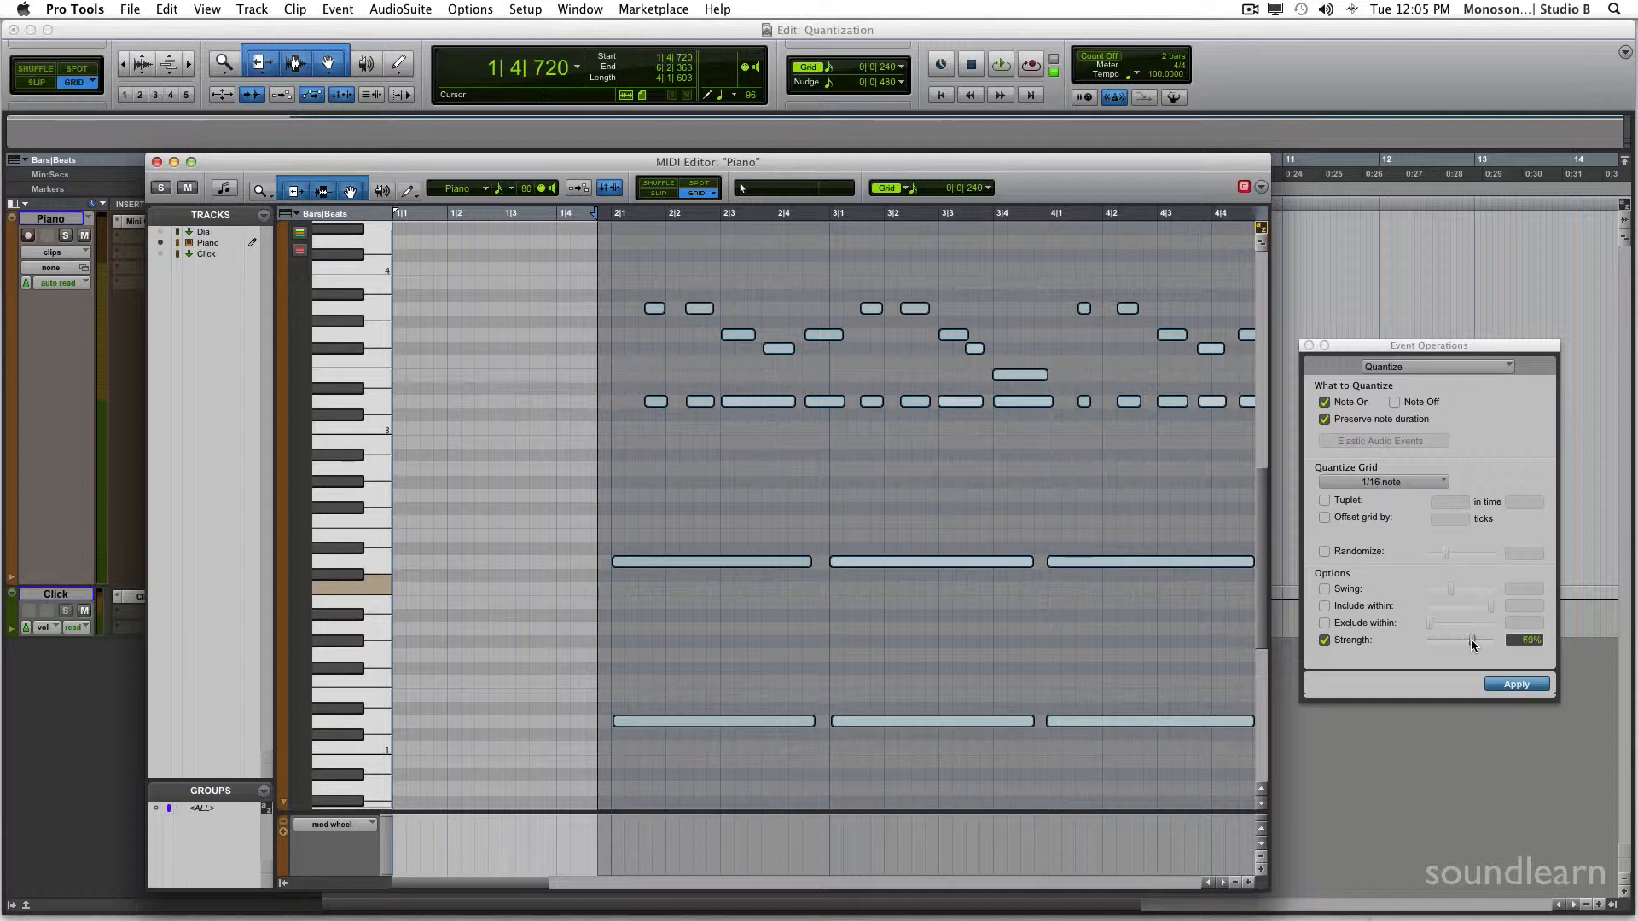
drag(1477, 640, 1492, 640)
click(1516, 685)
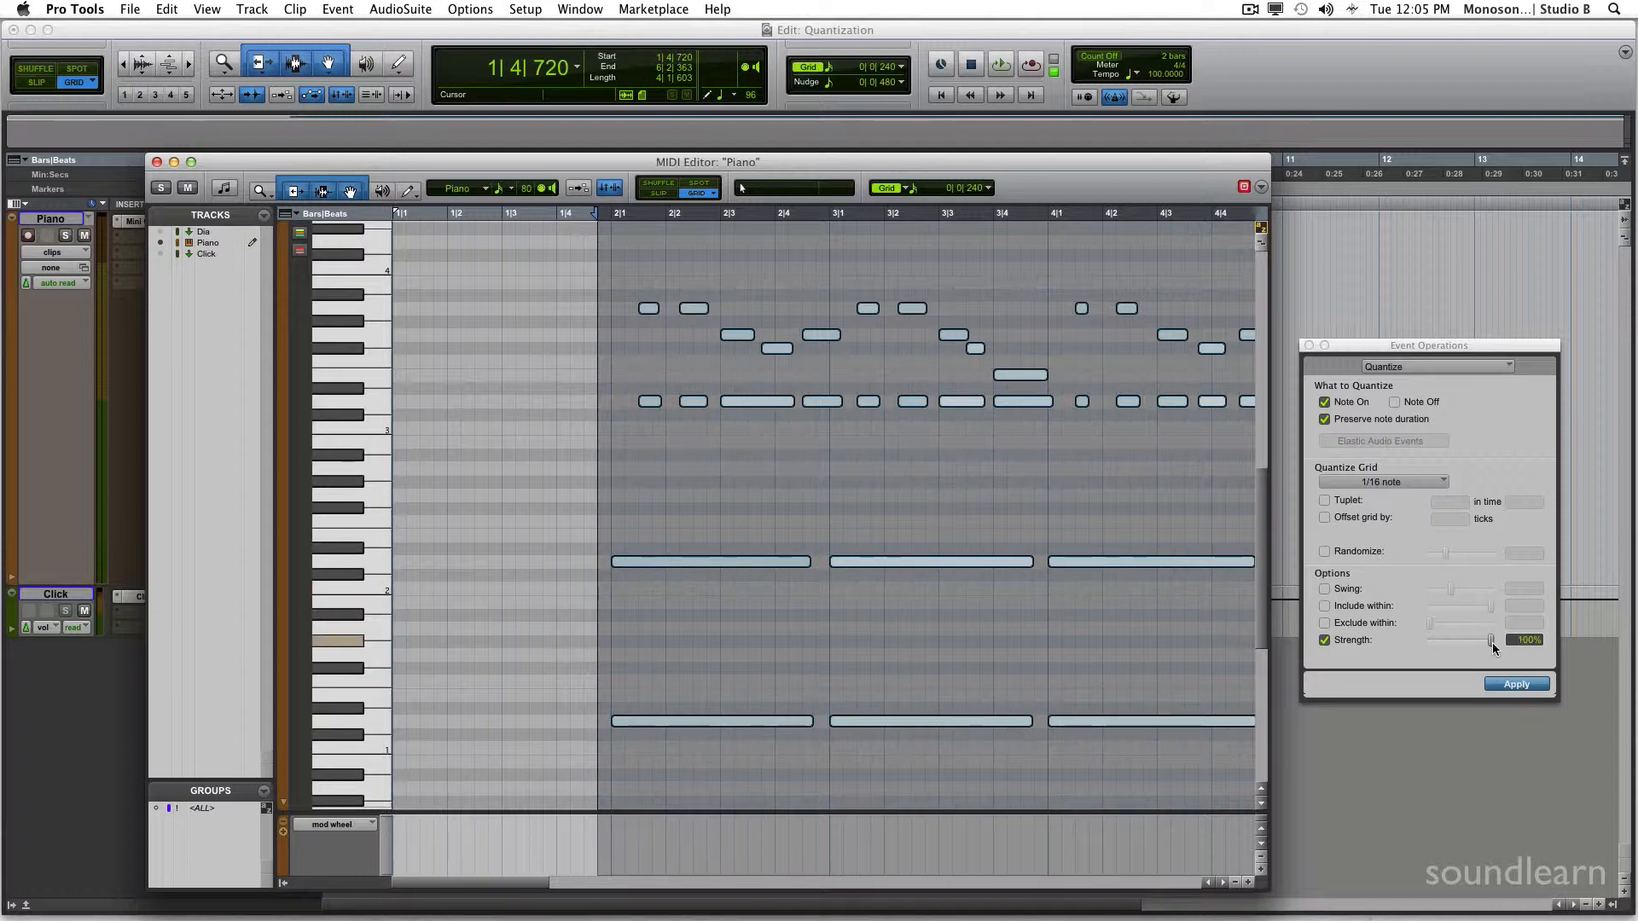
key(super+z)
Quantize the notes with Strength lowered to 74%, and undo the change.
drag(1492, 642, 1475, 642)
click(1524, 685)
key(super+z)
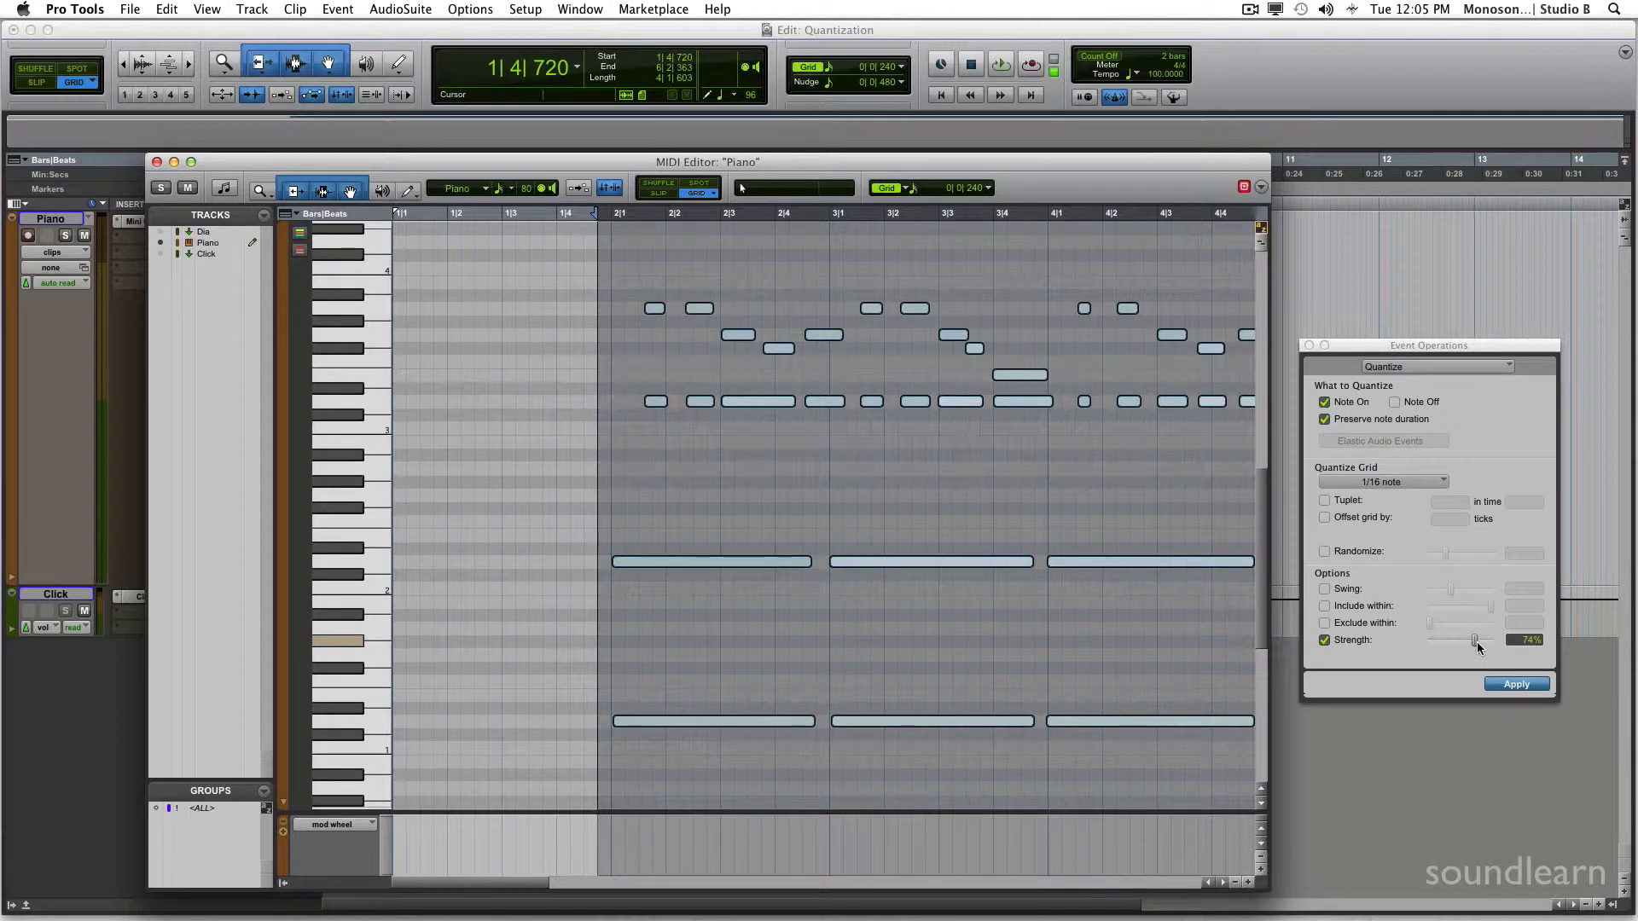
Quantize the notes with Strength at 31%, and undo the change.
drag(1475, 641, 1446, 641)
click(1524, 687)
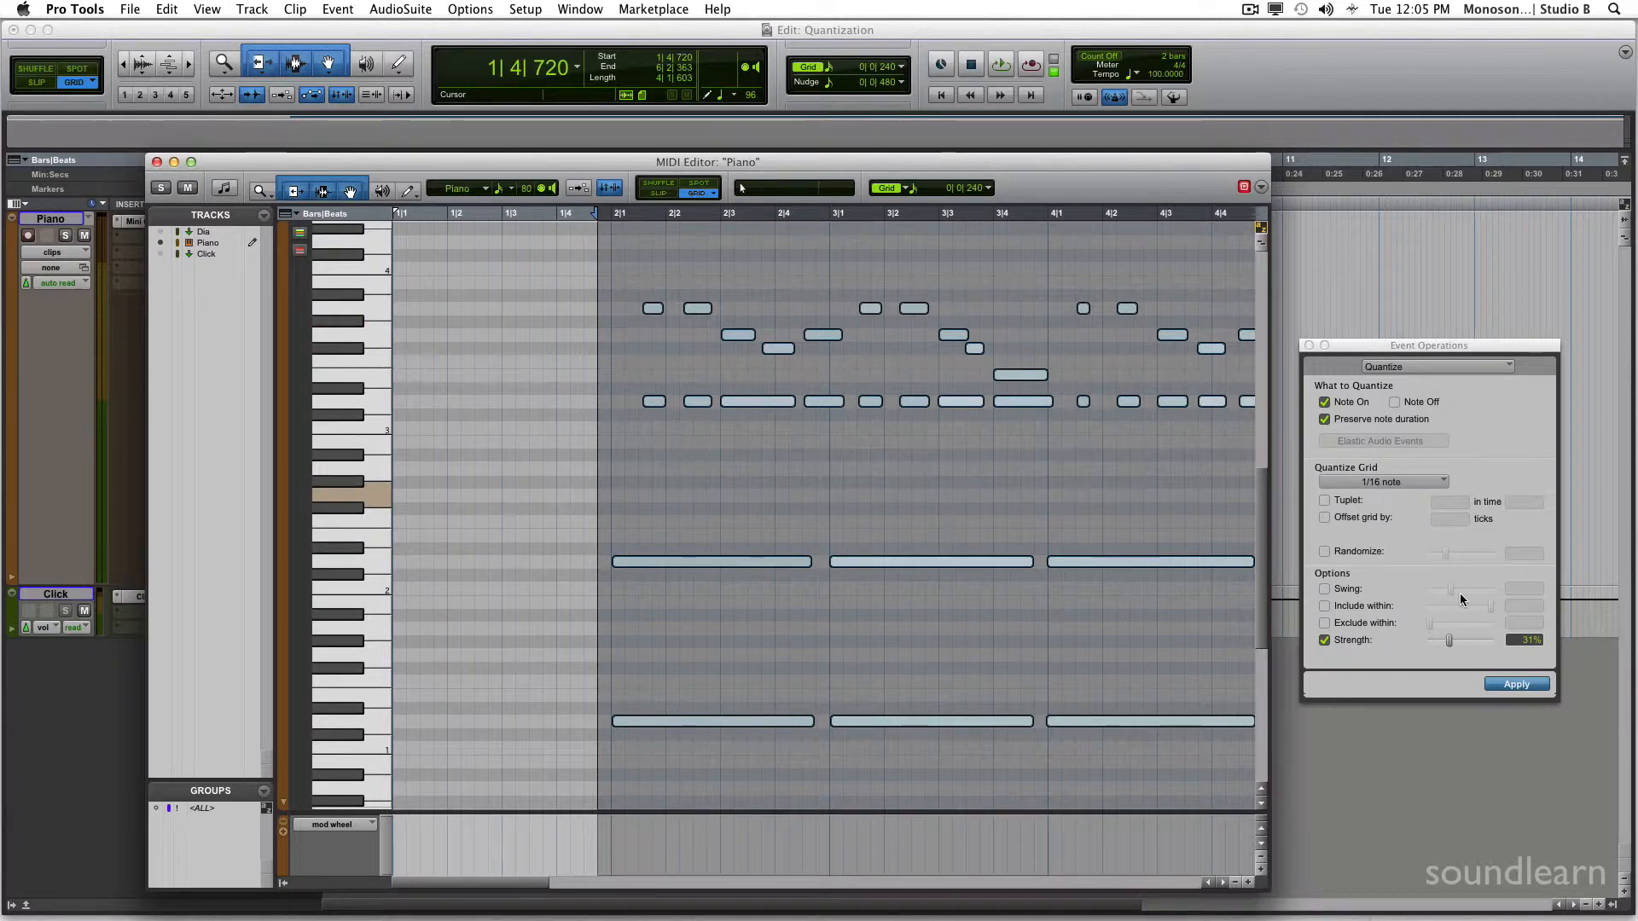
key(super+z)
Switch the event operation to Change Velocity and turn off its Randomize option.
click(1406, 368)
click(1414, 382)
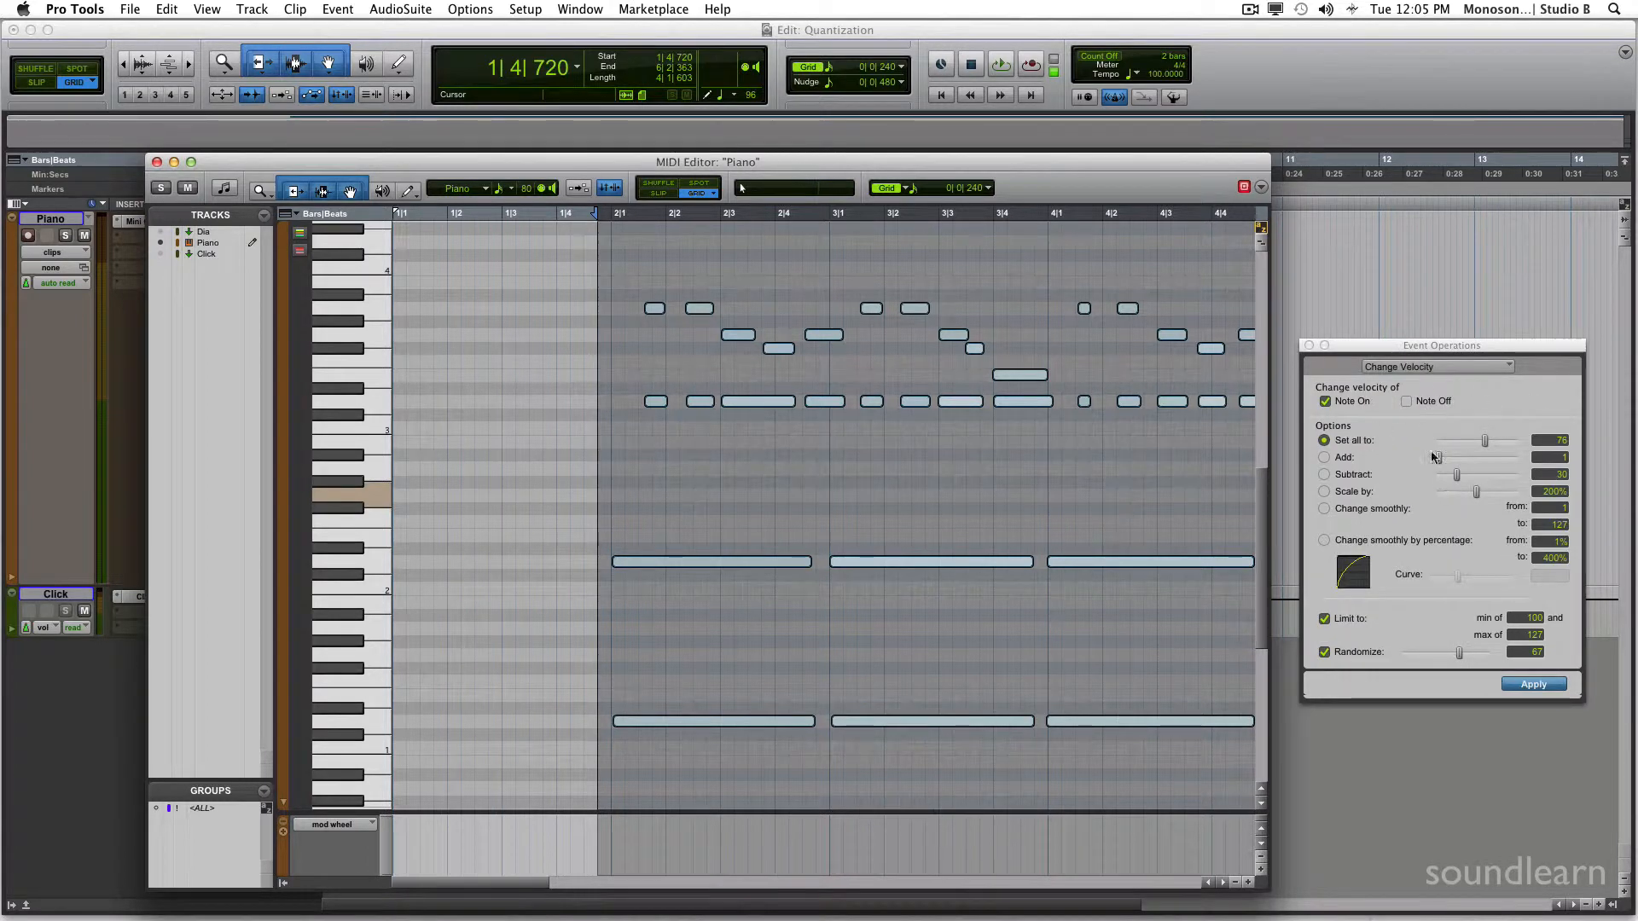
click(1362, 654)
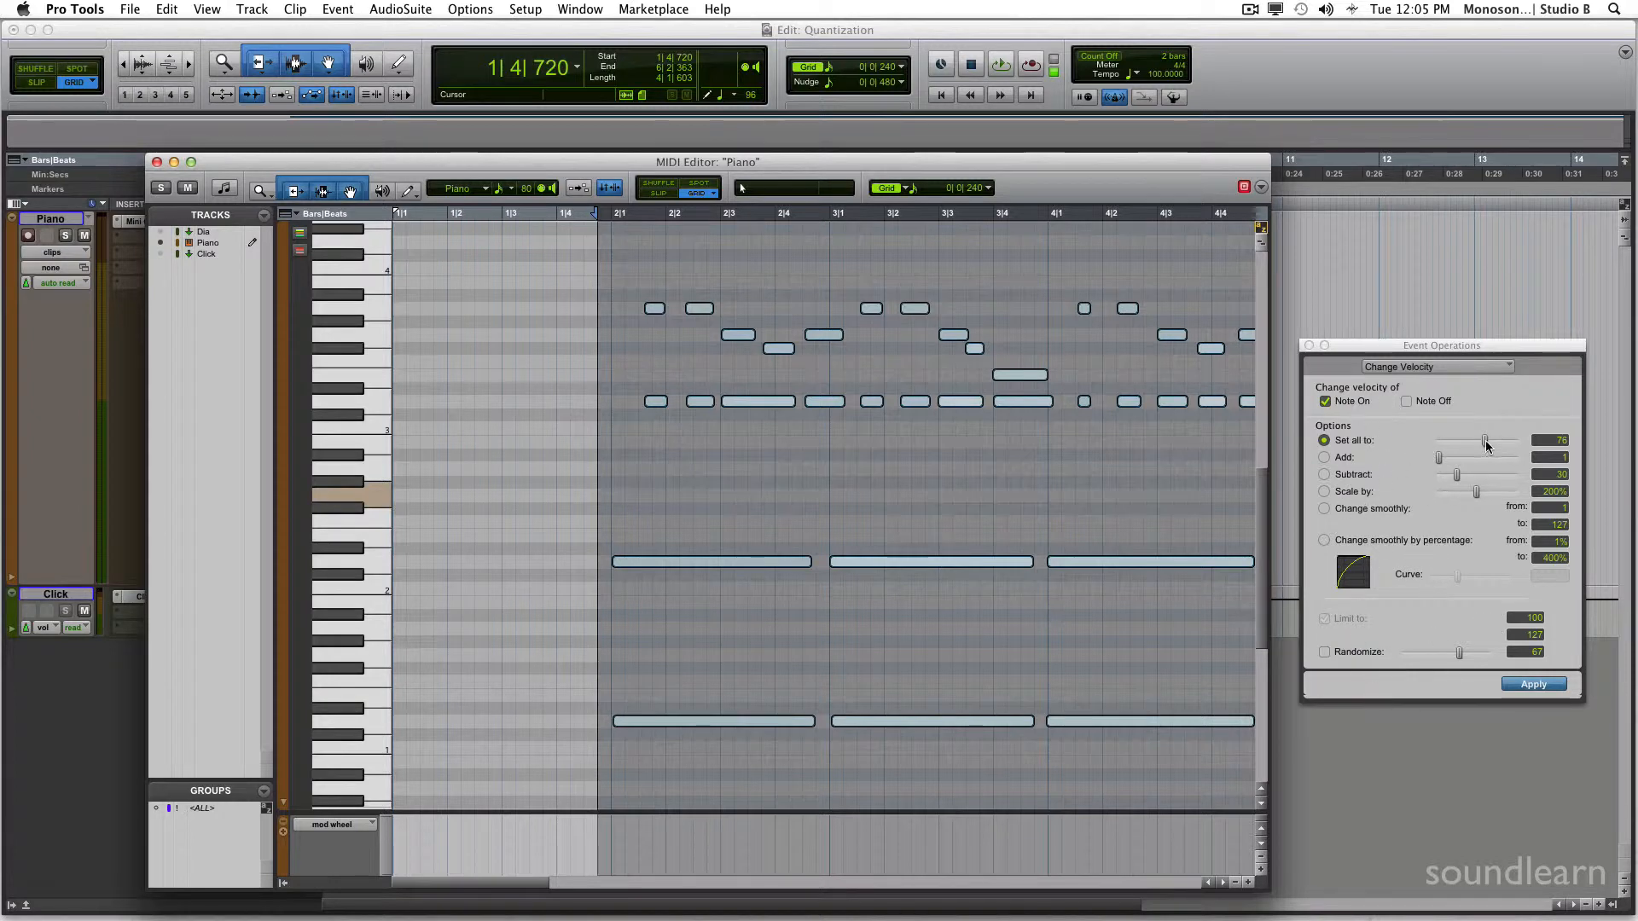
Set all note velocities to 48, play back the result, and undo the velocity change.
mouse_move(1485, 443)
mouse_down()
mouse_move(1541, 446)
mouse_move(1465, 444)
mouse_up()
click(1533, 686)
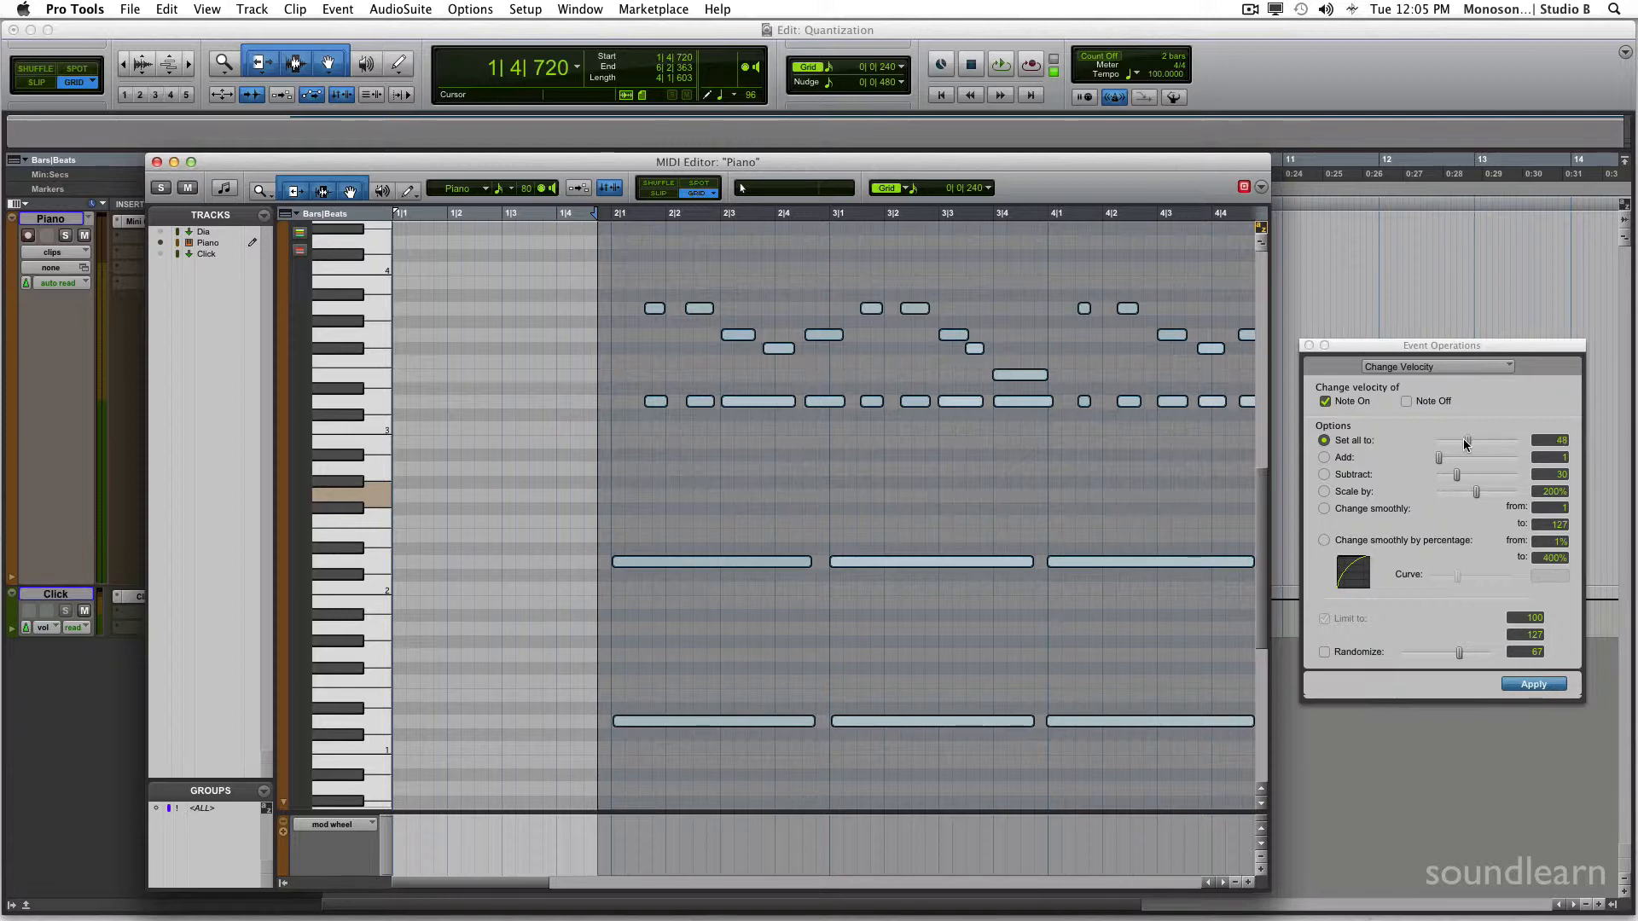
click(1533, 685)
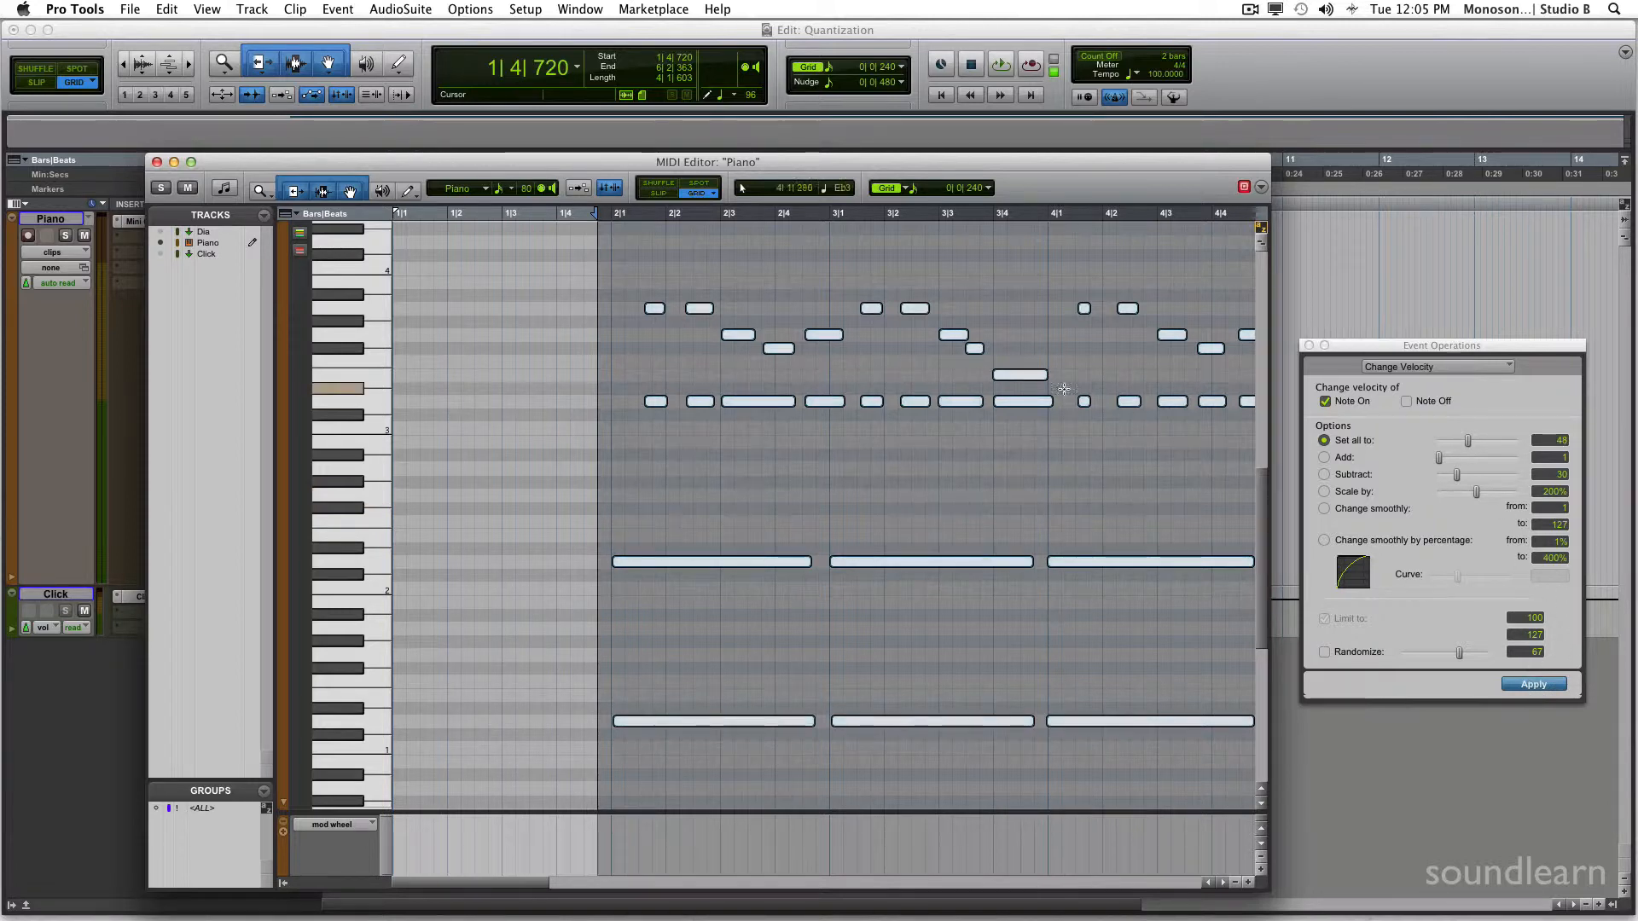
click(573, 441)
key(space)
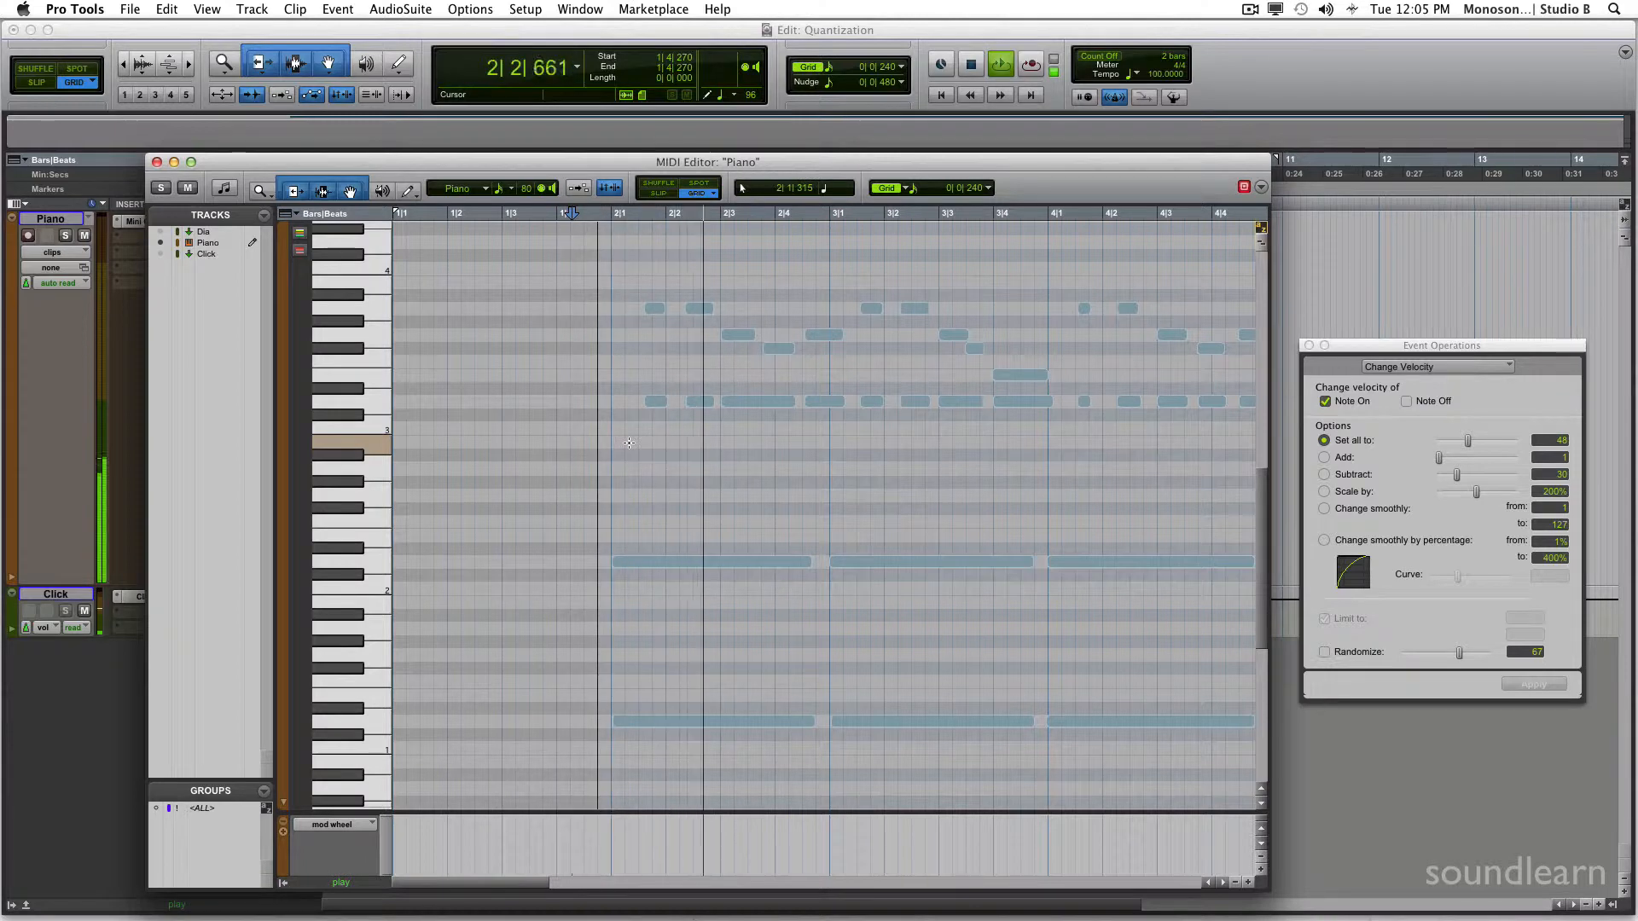
key(space)
key(super+a)
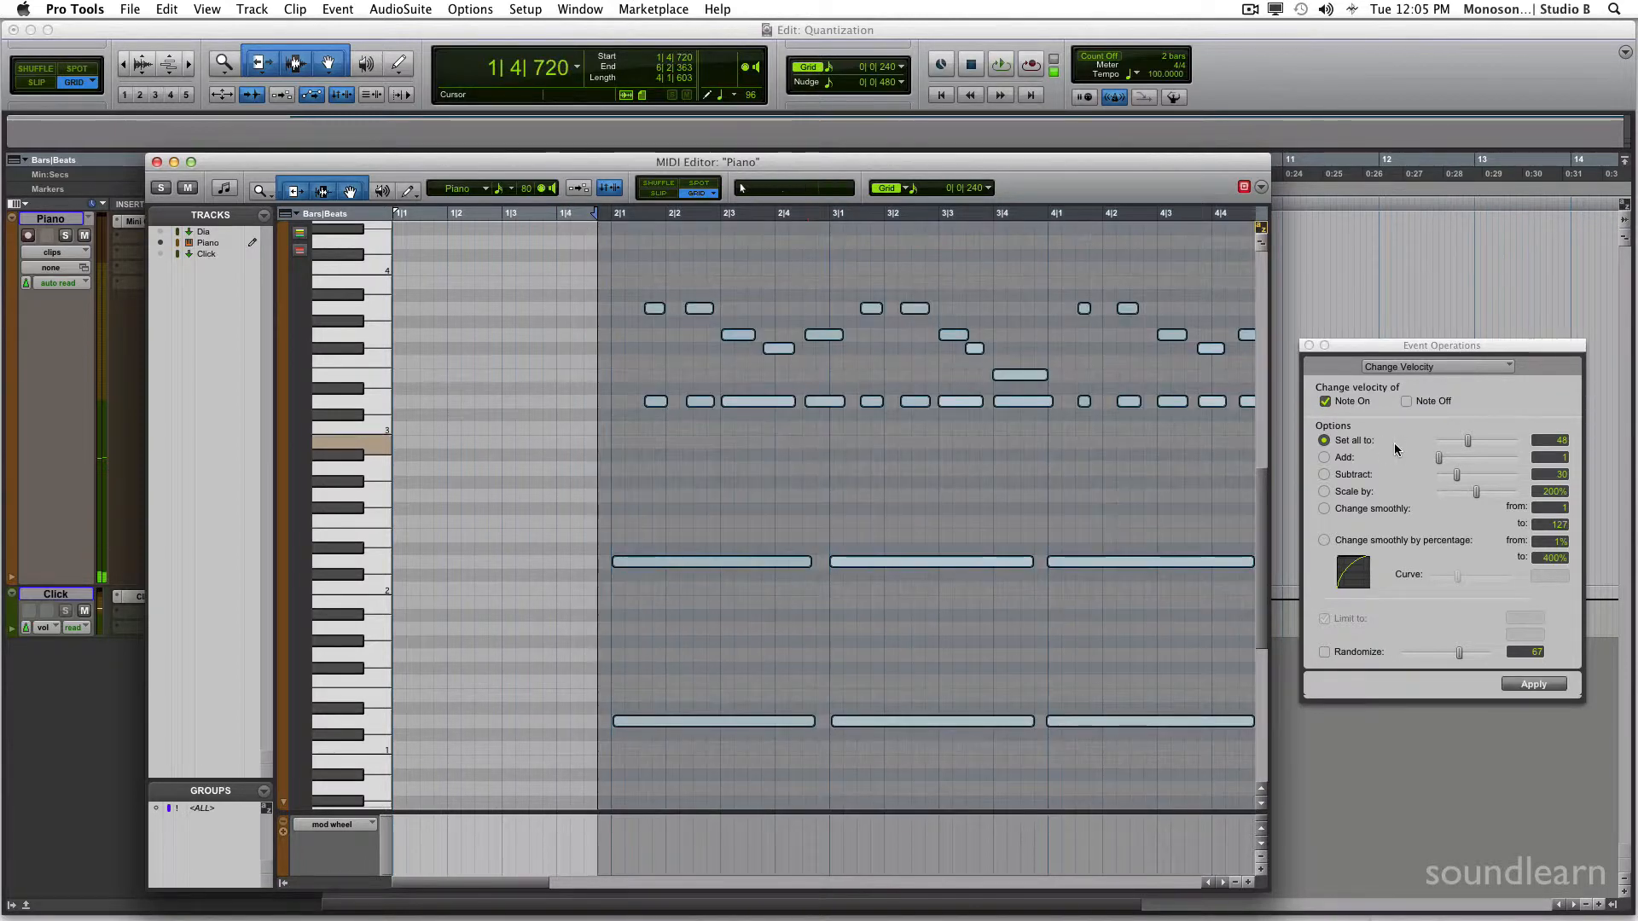
Clear the selection and reselect all the piano notes across the whole clip in the MIDI Editor.
click(1151, 452)
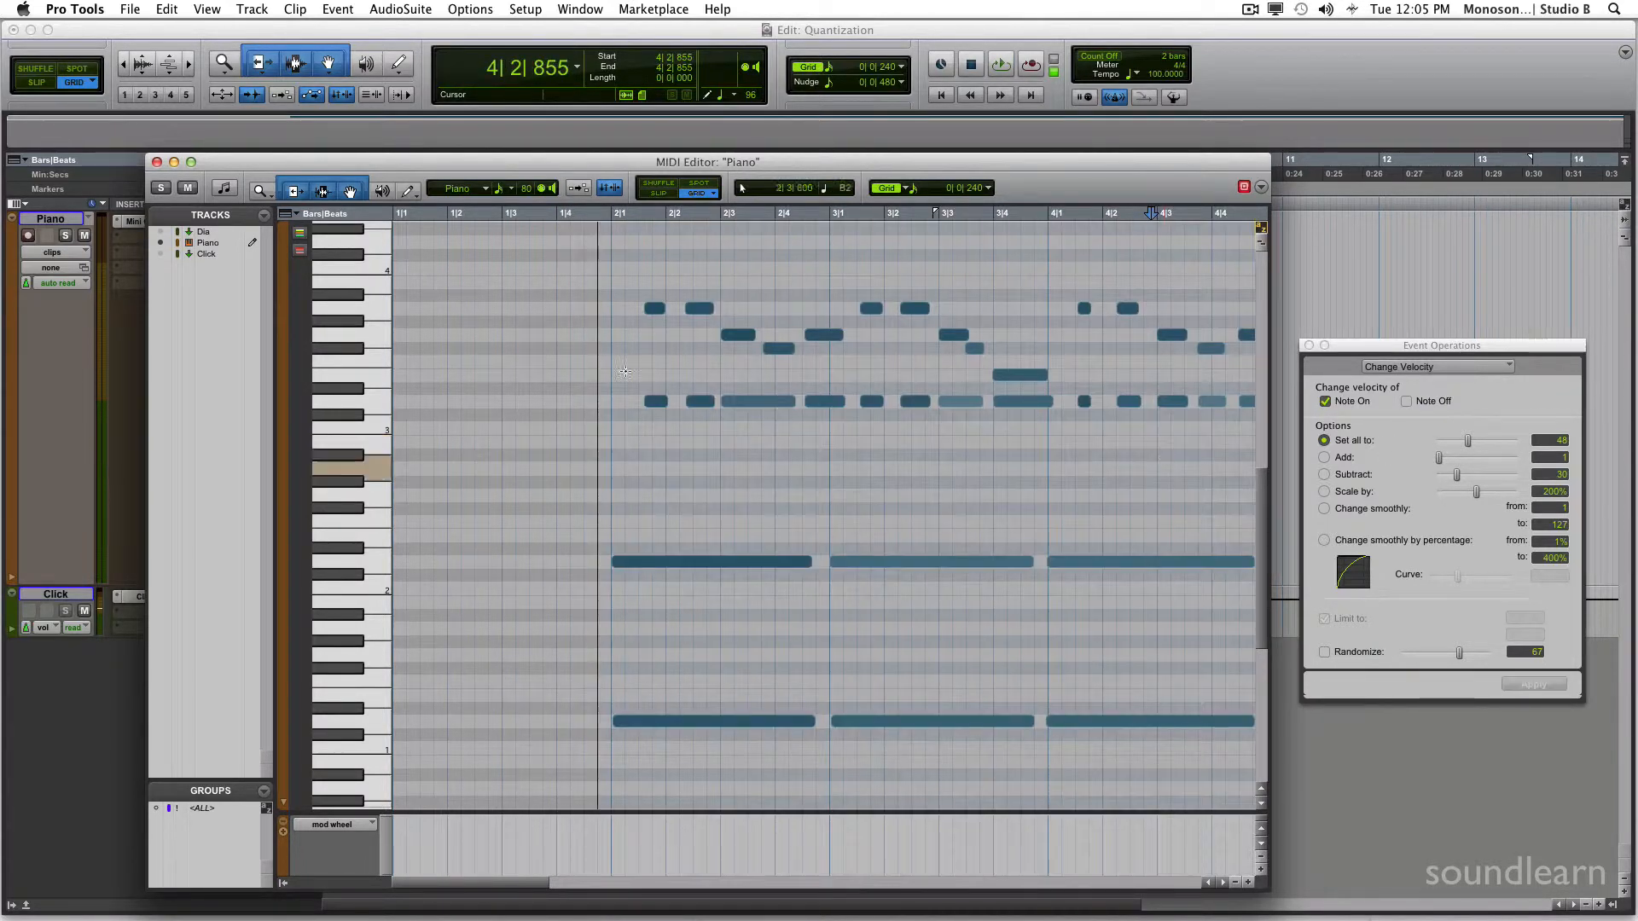
drag(582, 282, 836, 567)
key(r)
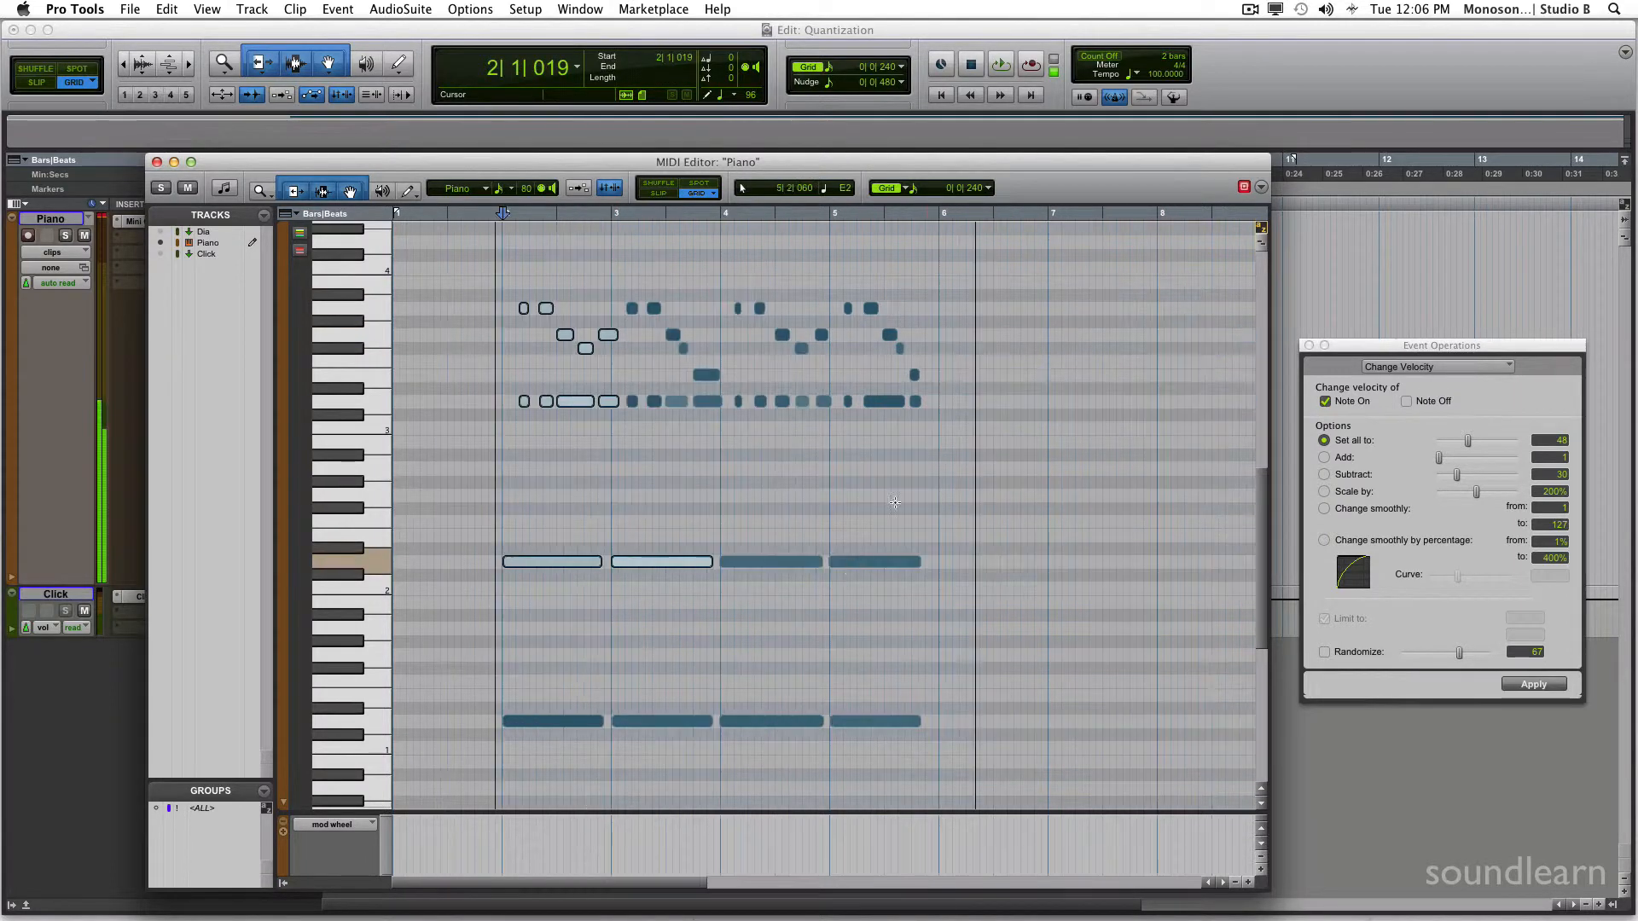
drag(928, 282, 498, 732)
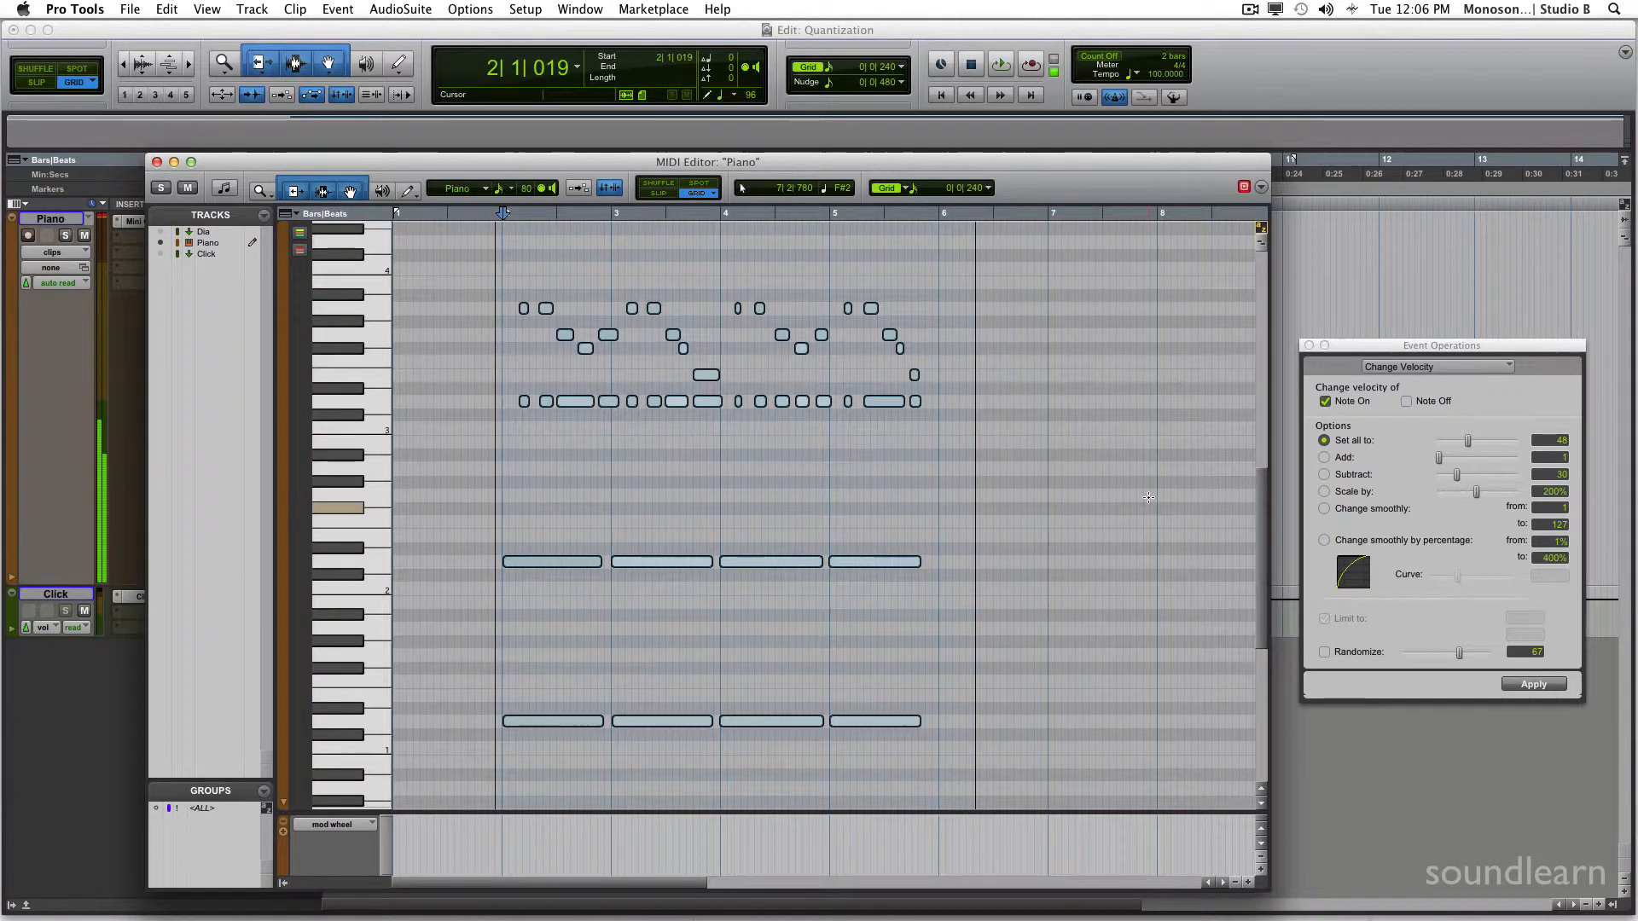
Add 46 to the velocity of the selected notes, and undo the change.
click(1328, 458)
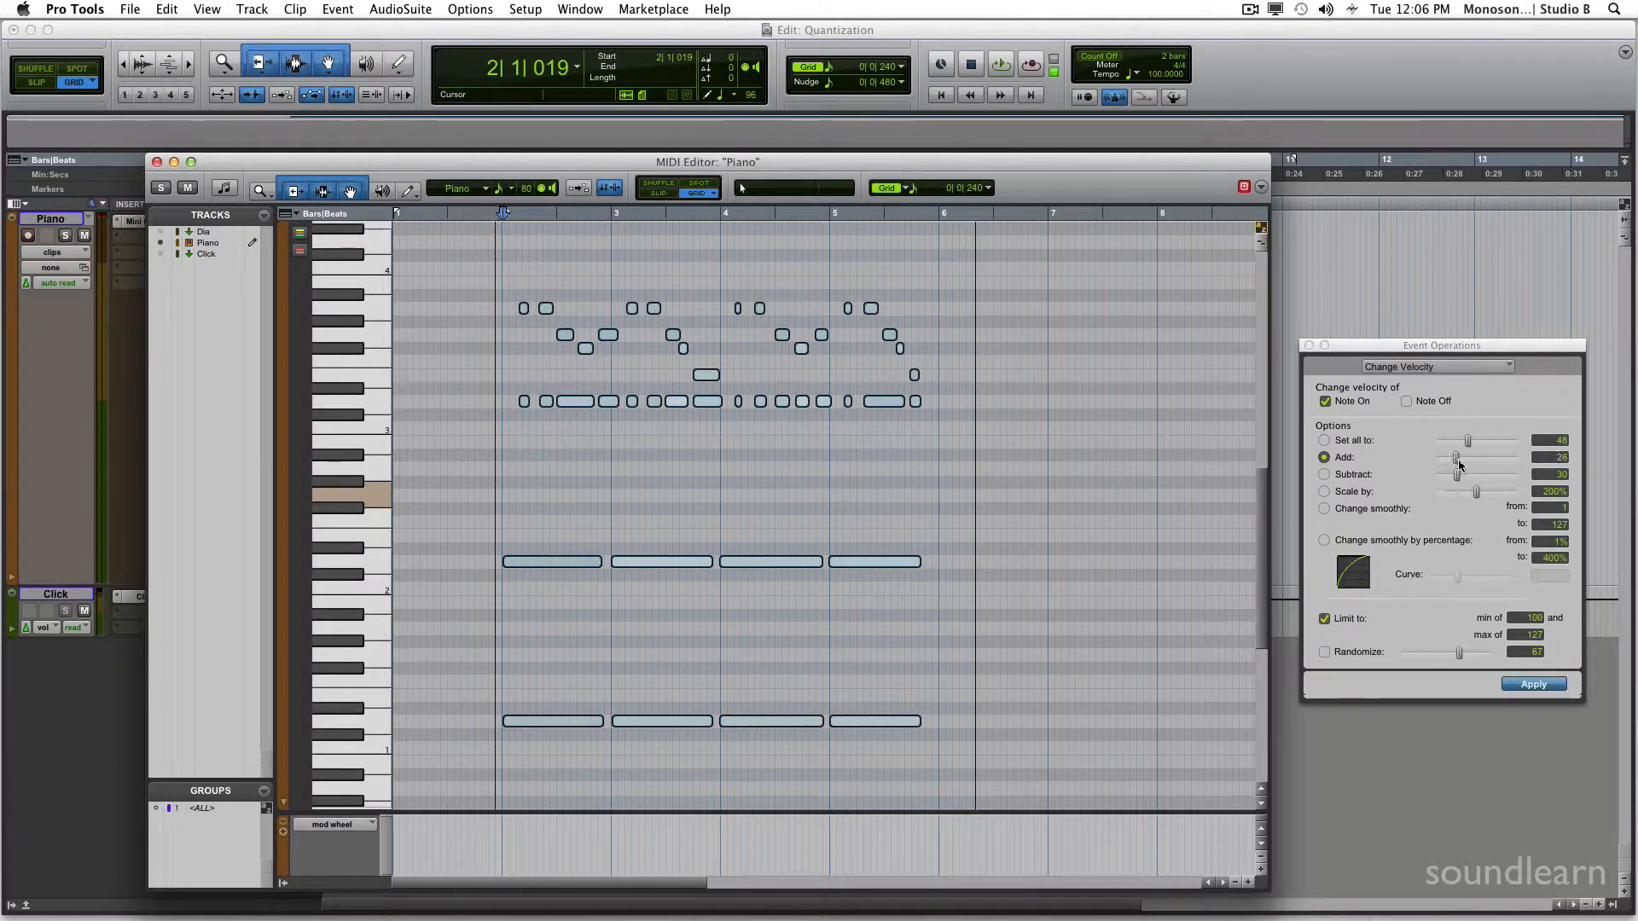
drag(1466, 459, 1469, 459)
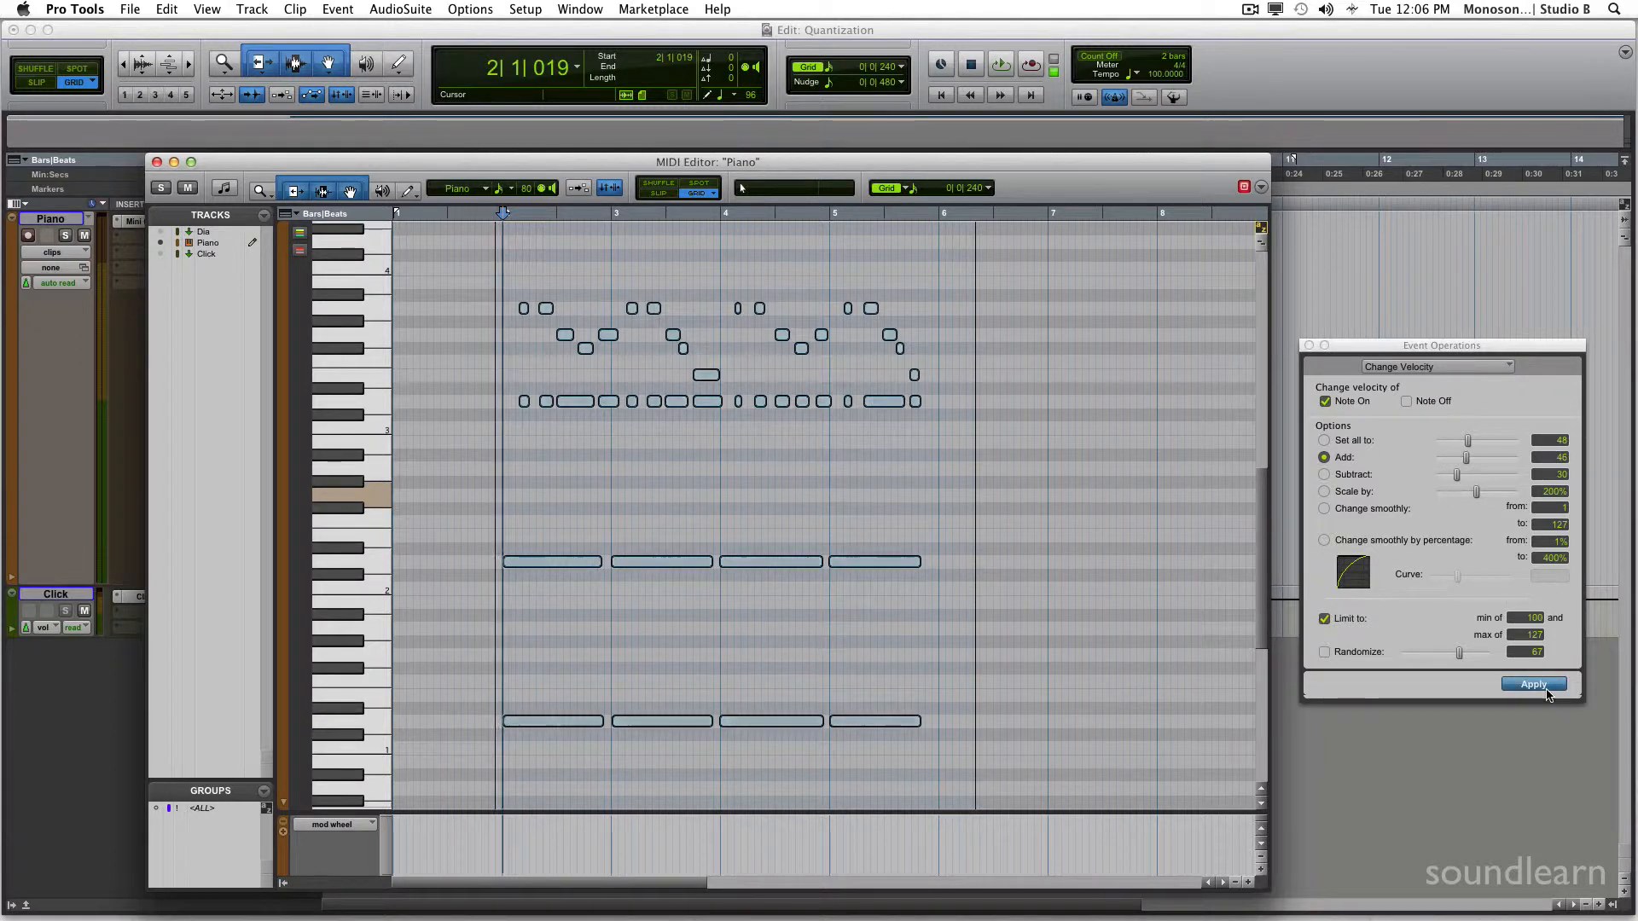
click(856, 470)
key(super+z)
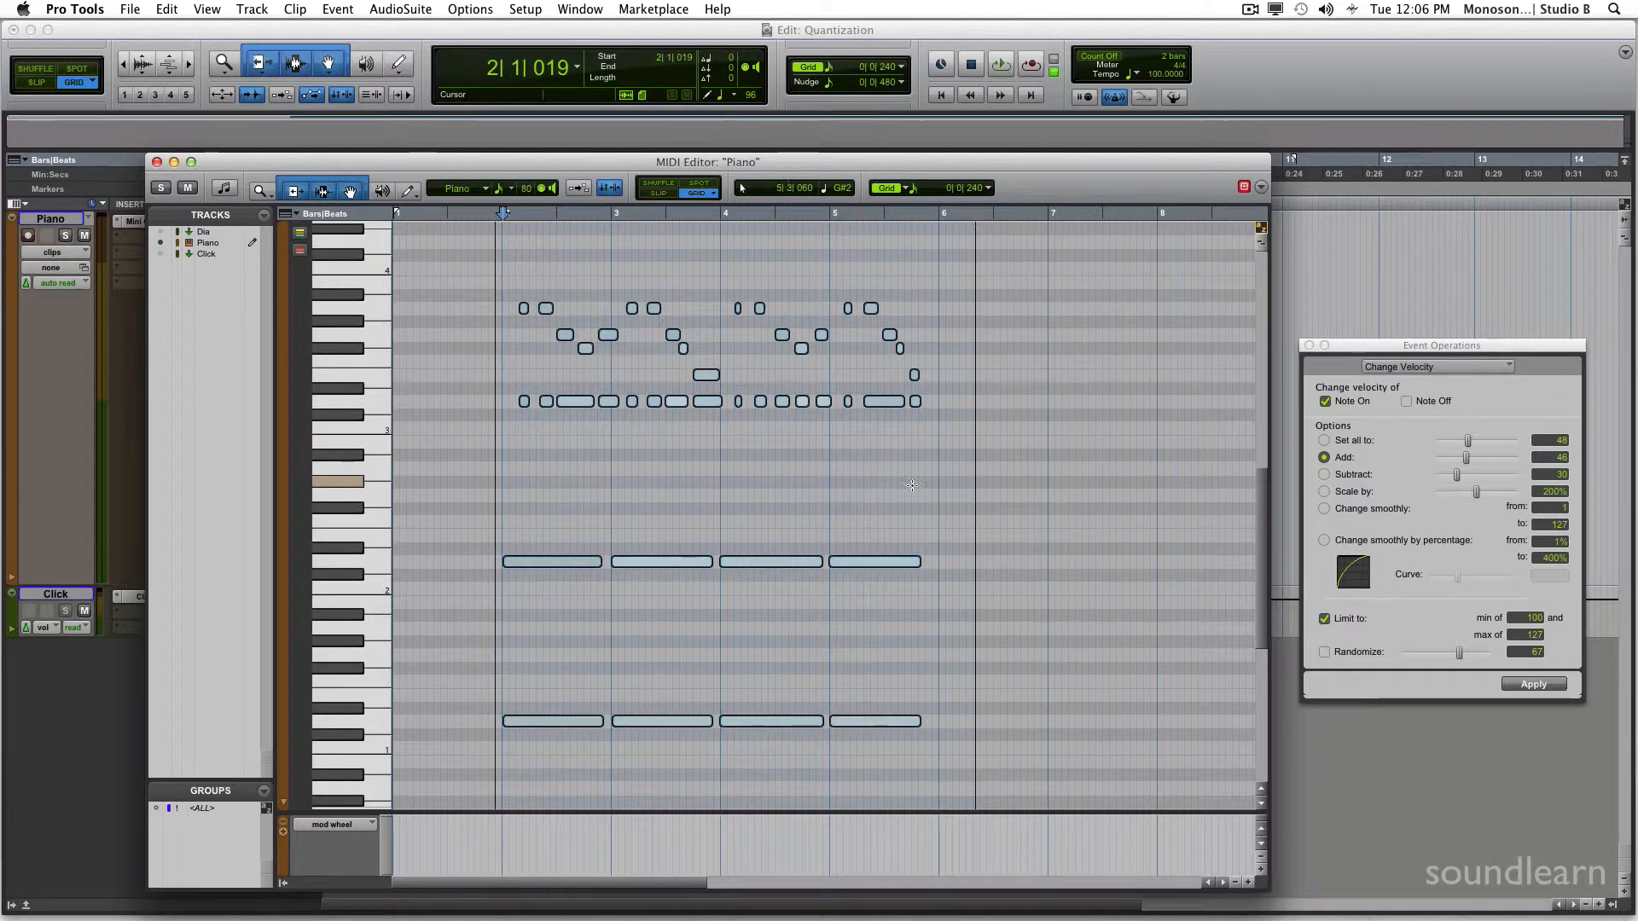
Subtract 55 from the velocity of the selected notes, limited to between 100 and 127.
drag(1456, 475, 1471, 474)
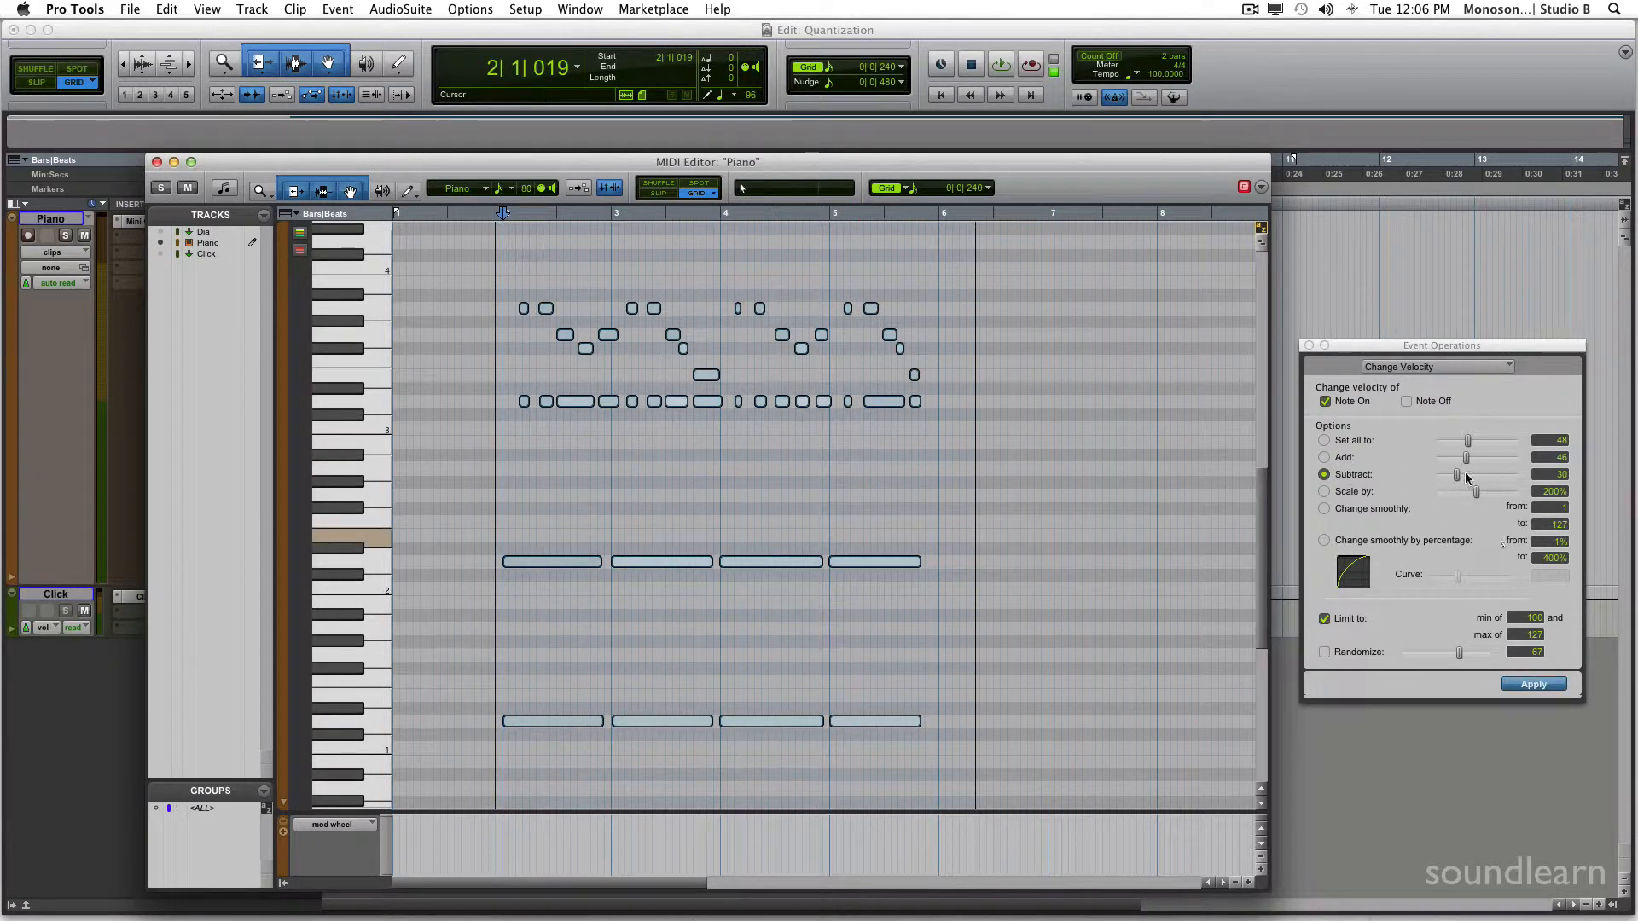
click(1533, 684)
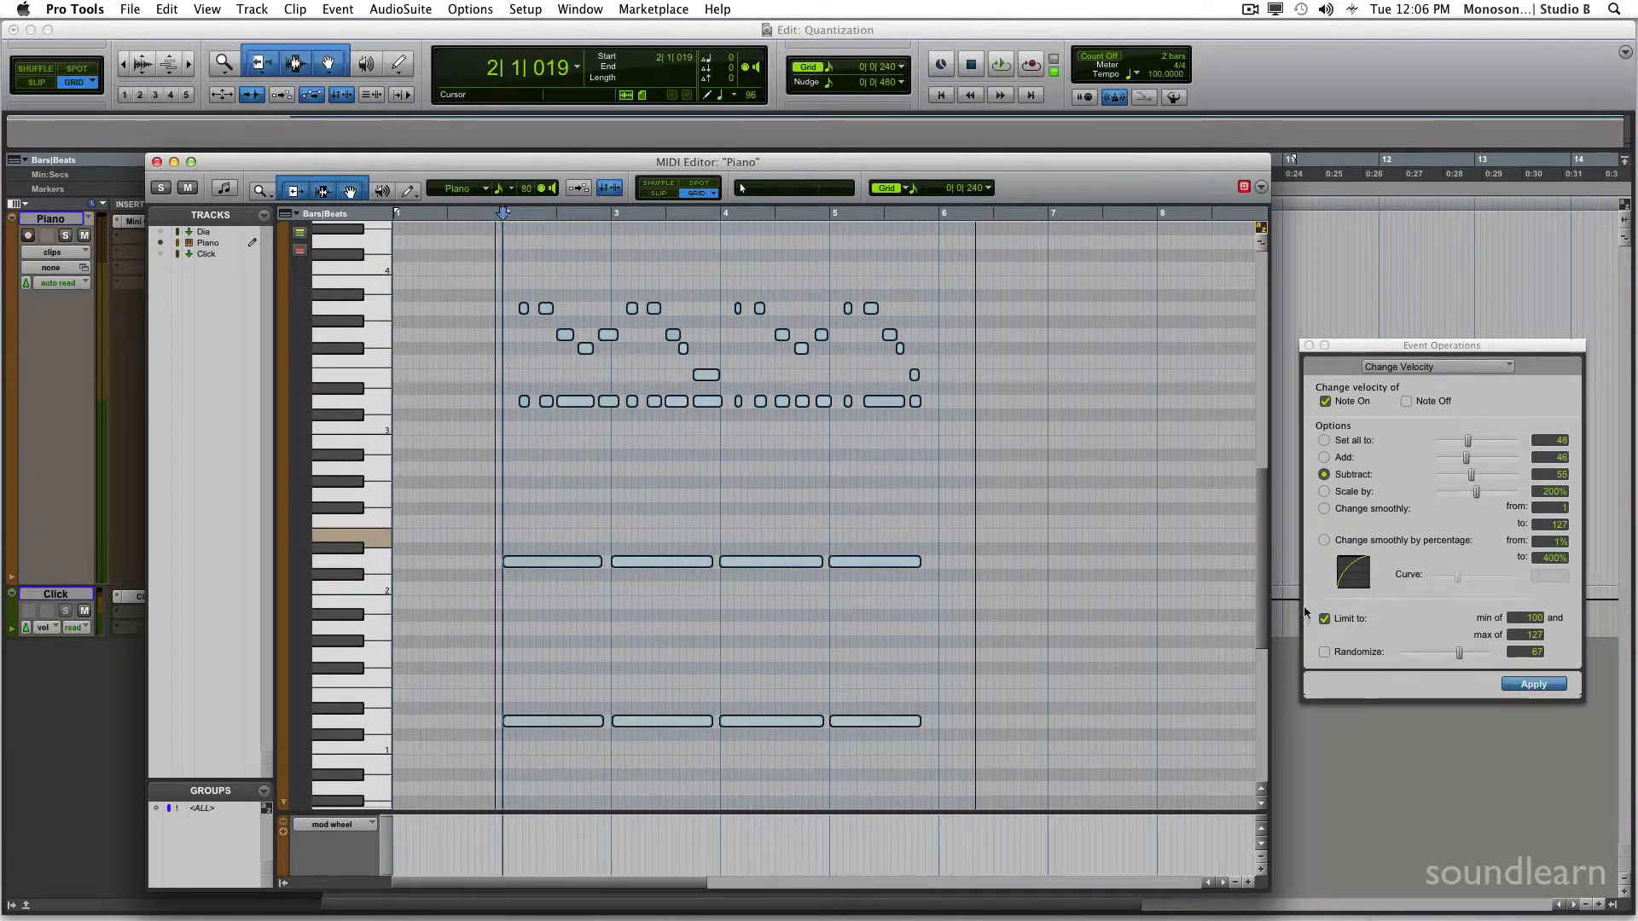
Clear the note selection and undo the velocity subtraction on the piano notes.
click(904, 424)
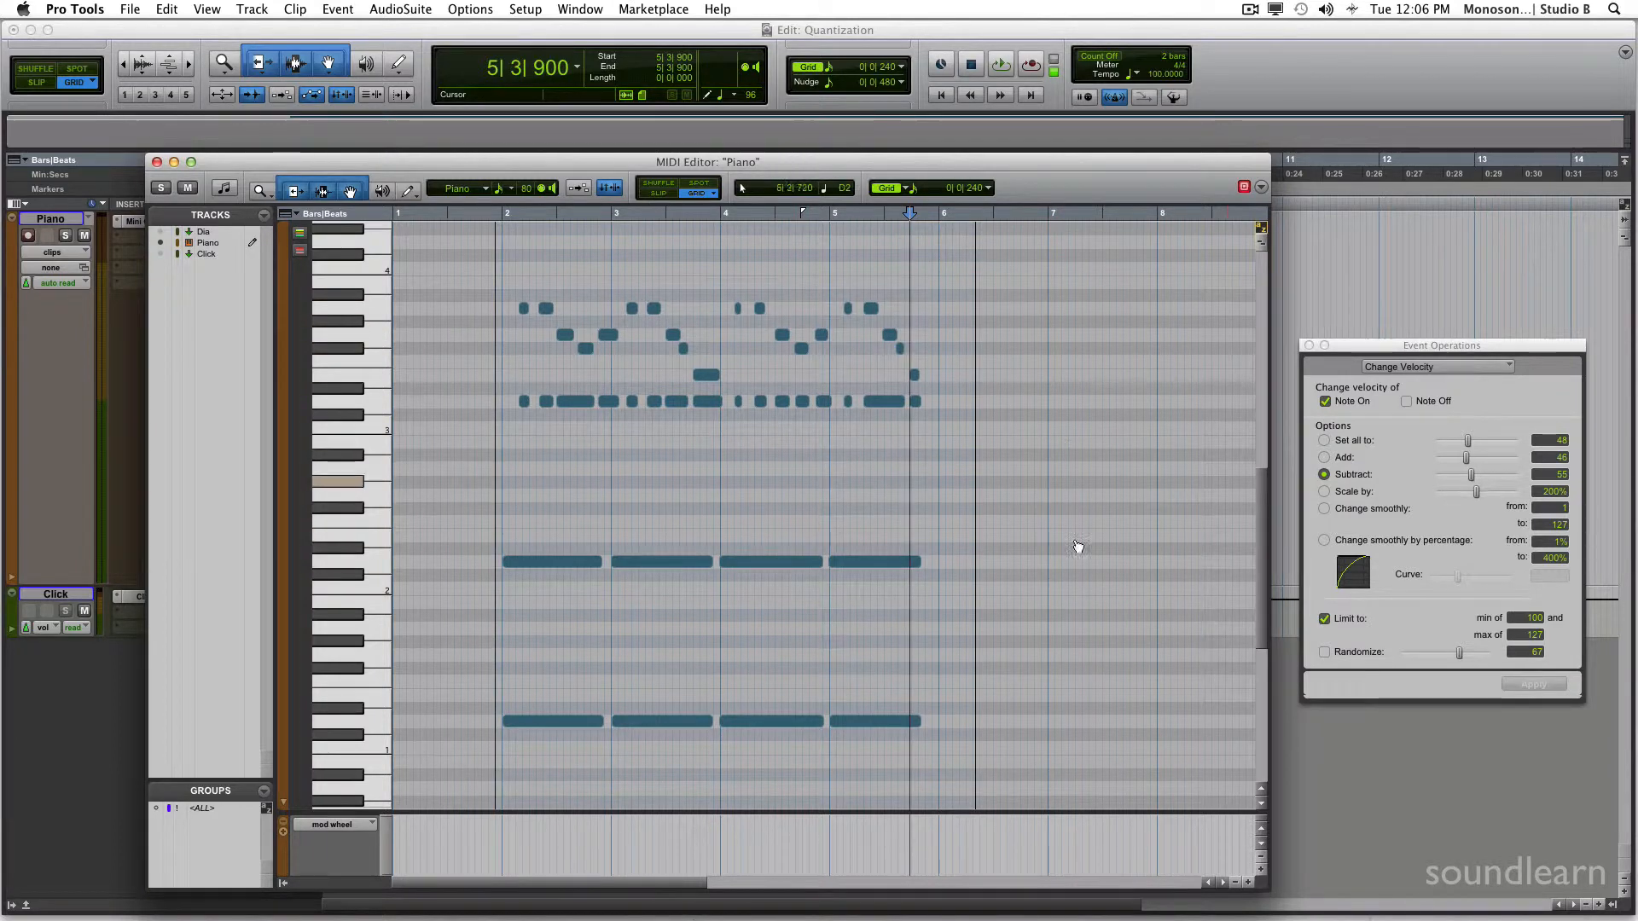
key(super+z)
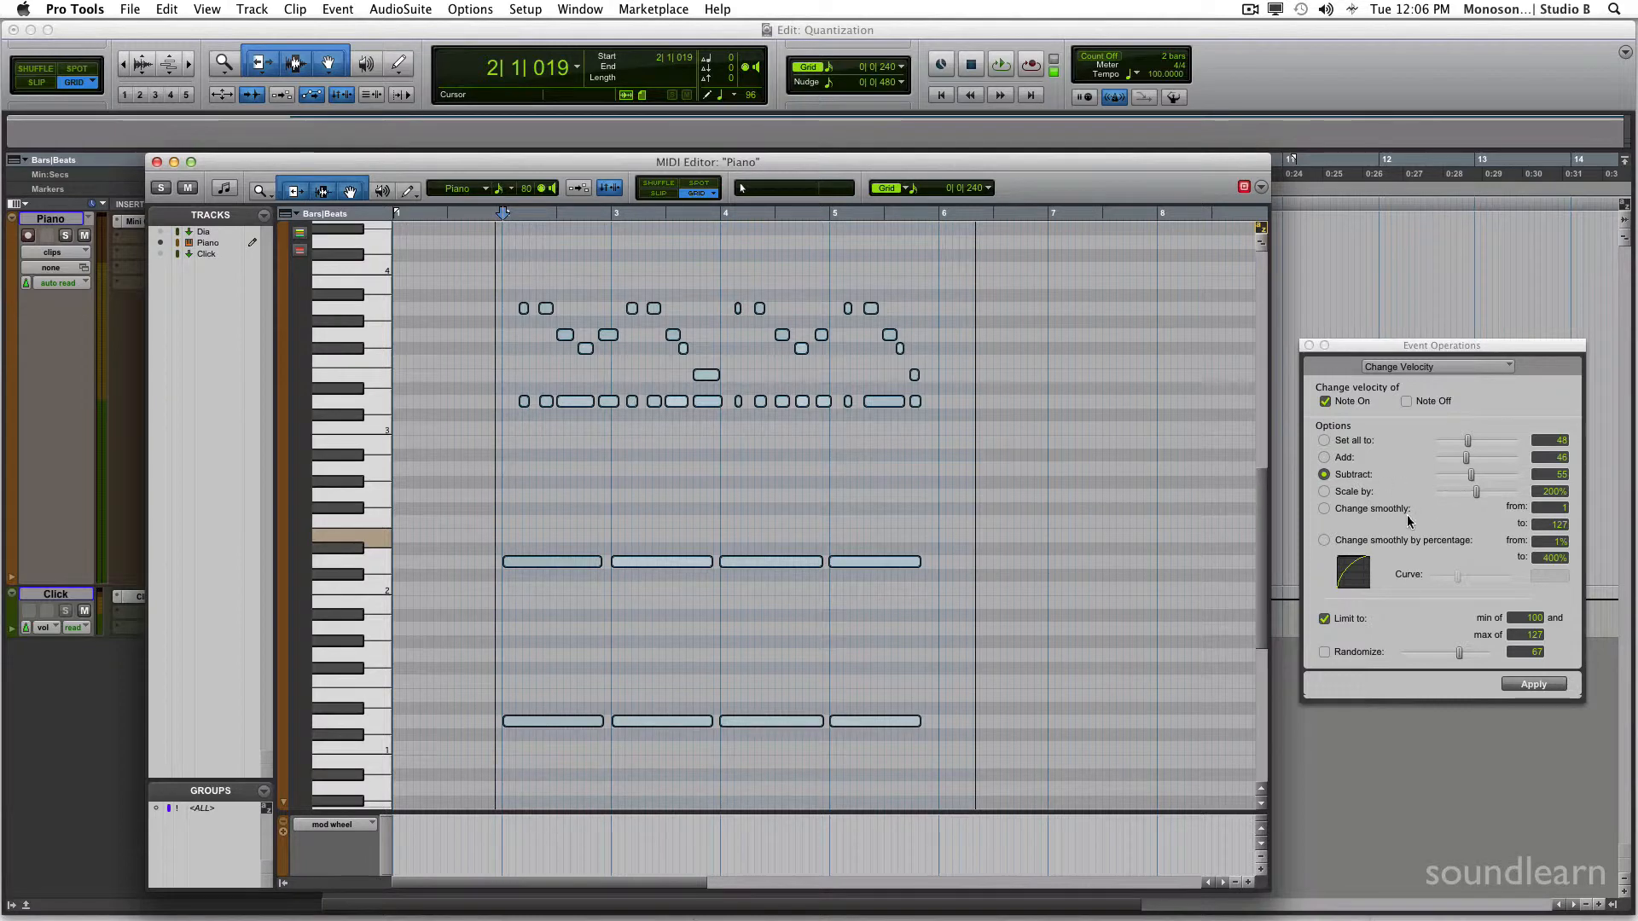
Change the selected notes' velocity smoothly by percentage from 1% to 400%, with curve -1 and no limit, and play back the result.
click(1364, 540)
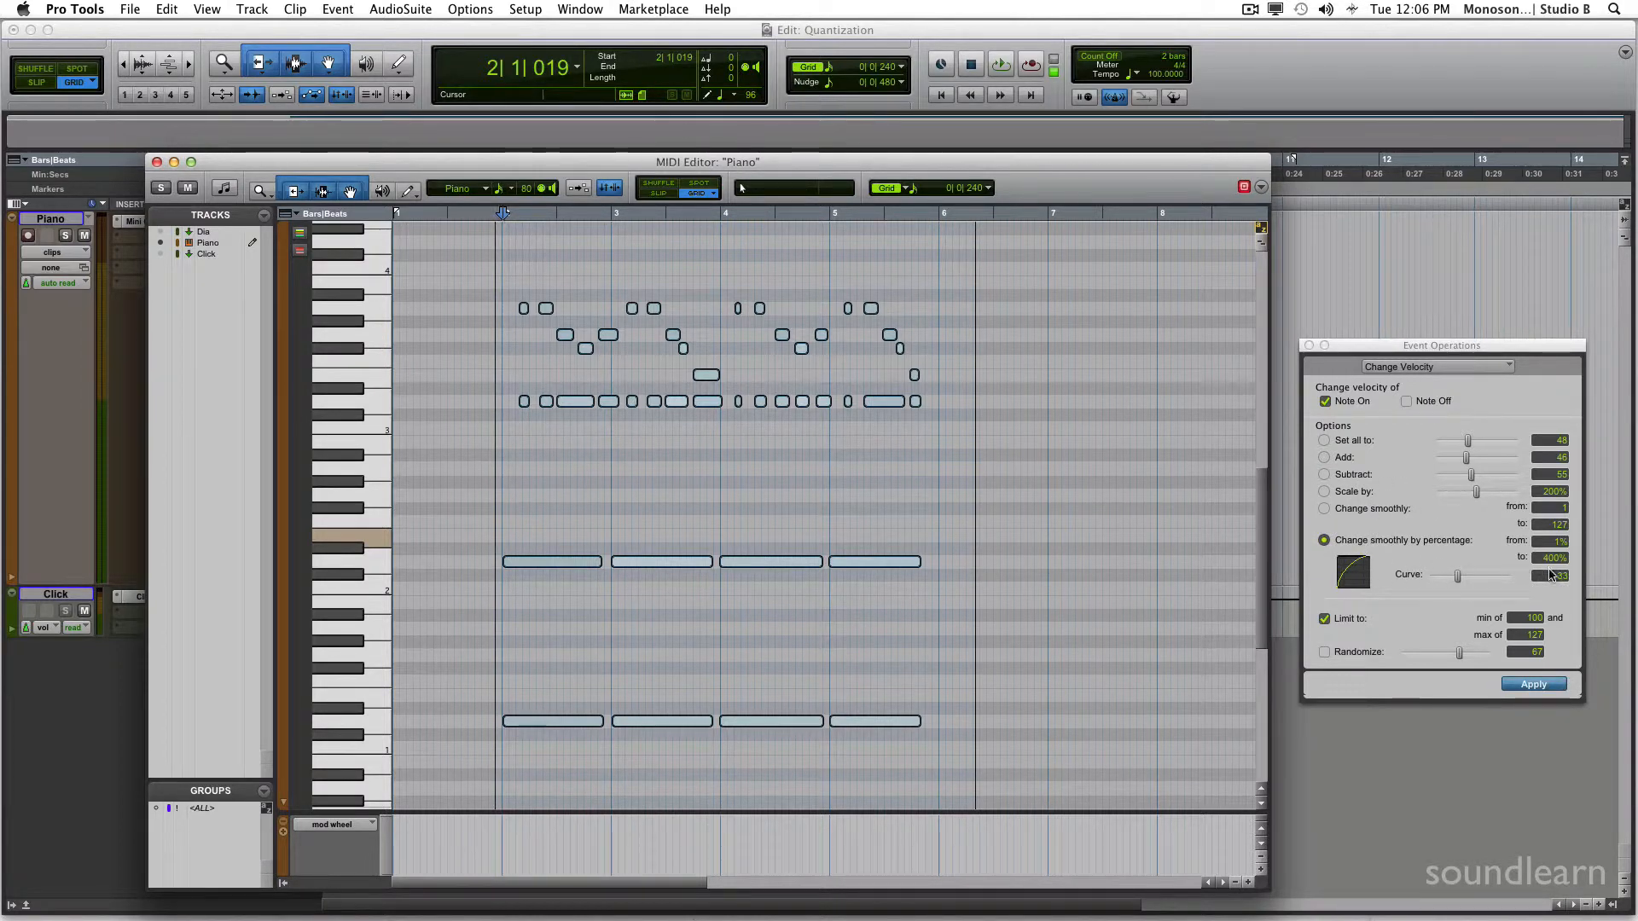
drag(1457, 580, 1469, 580)
click(1357, 617)
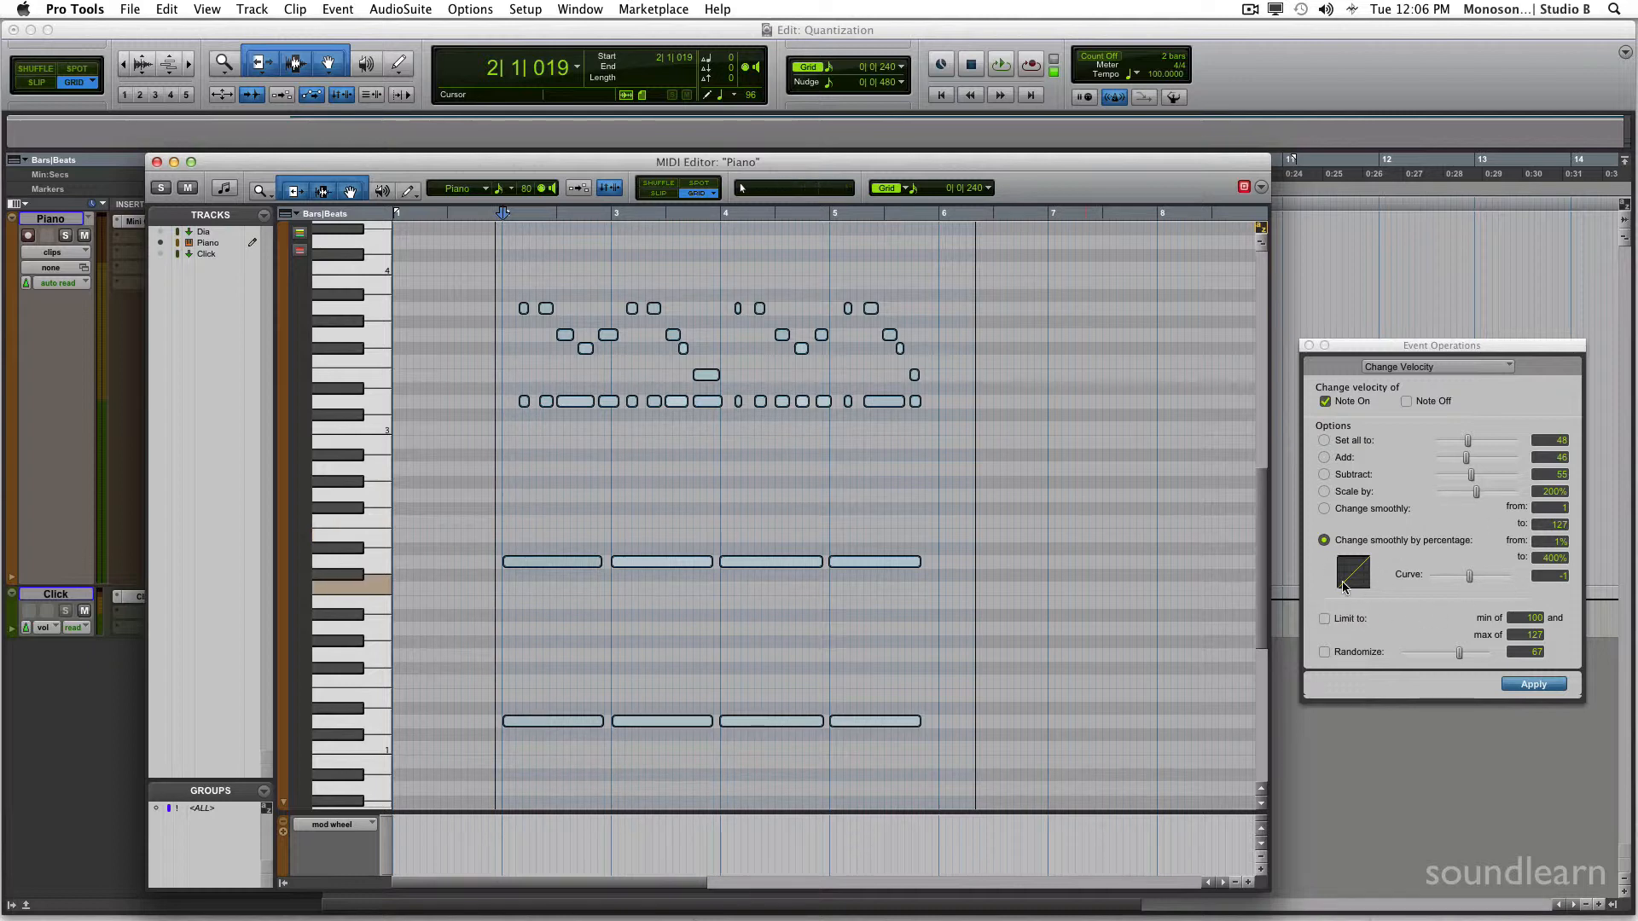
click(1534, 685)
click(479, 442)
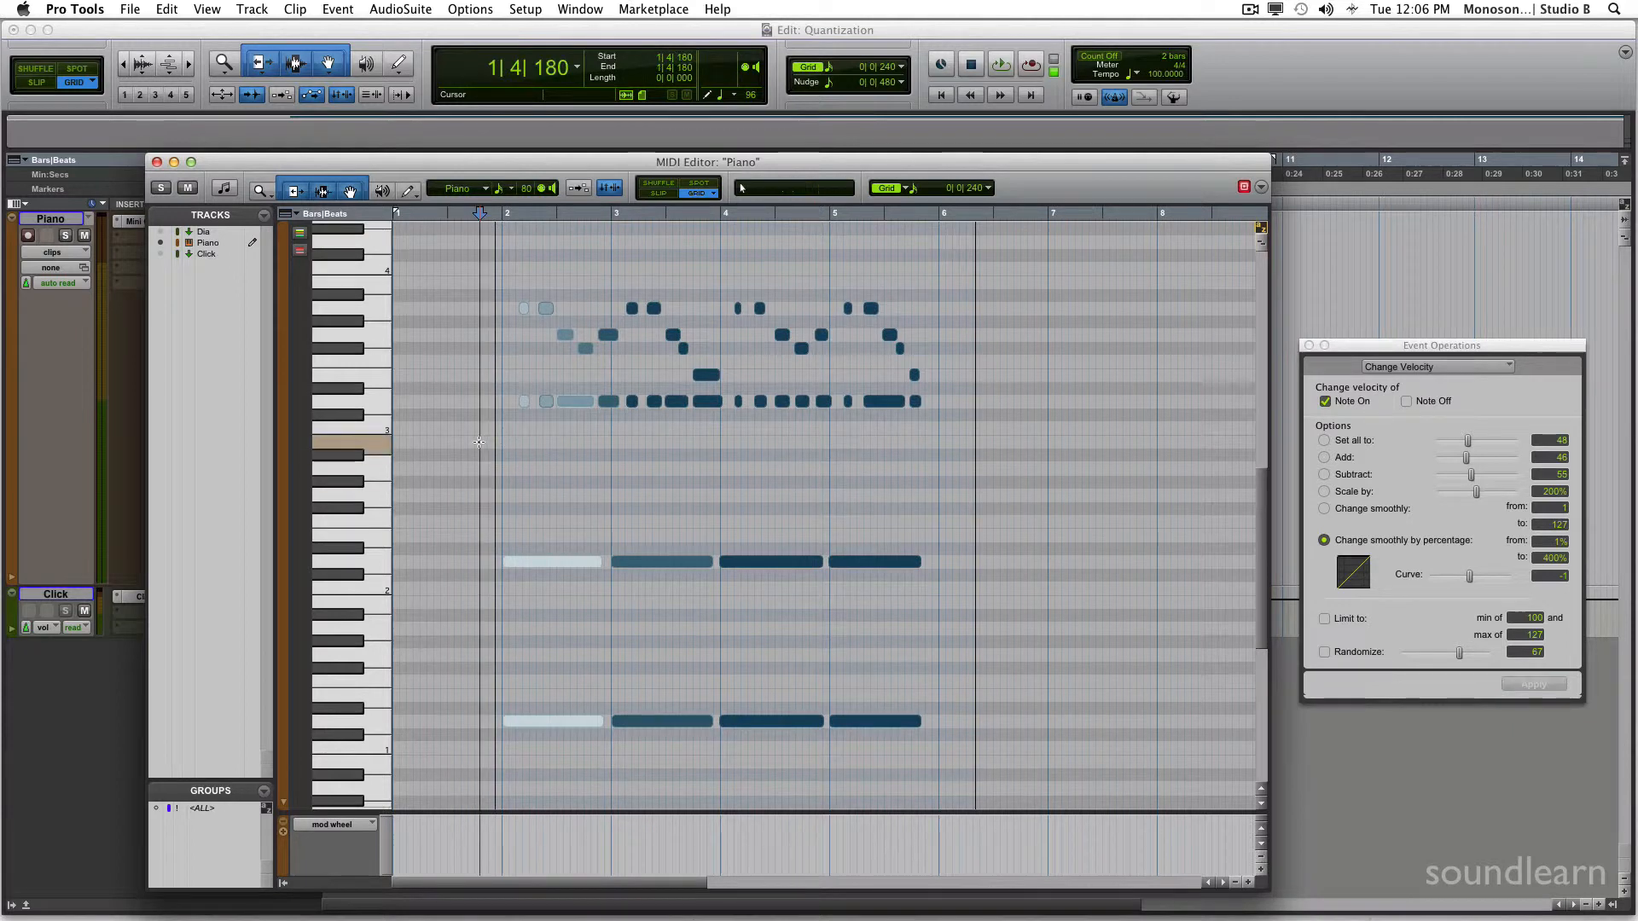
key(space)
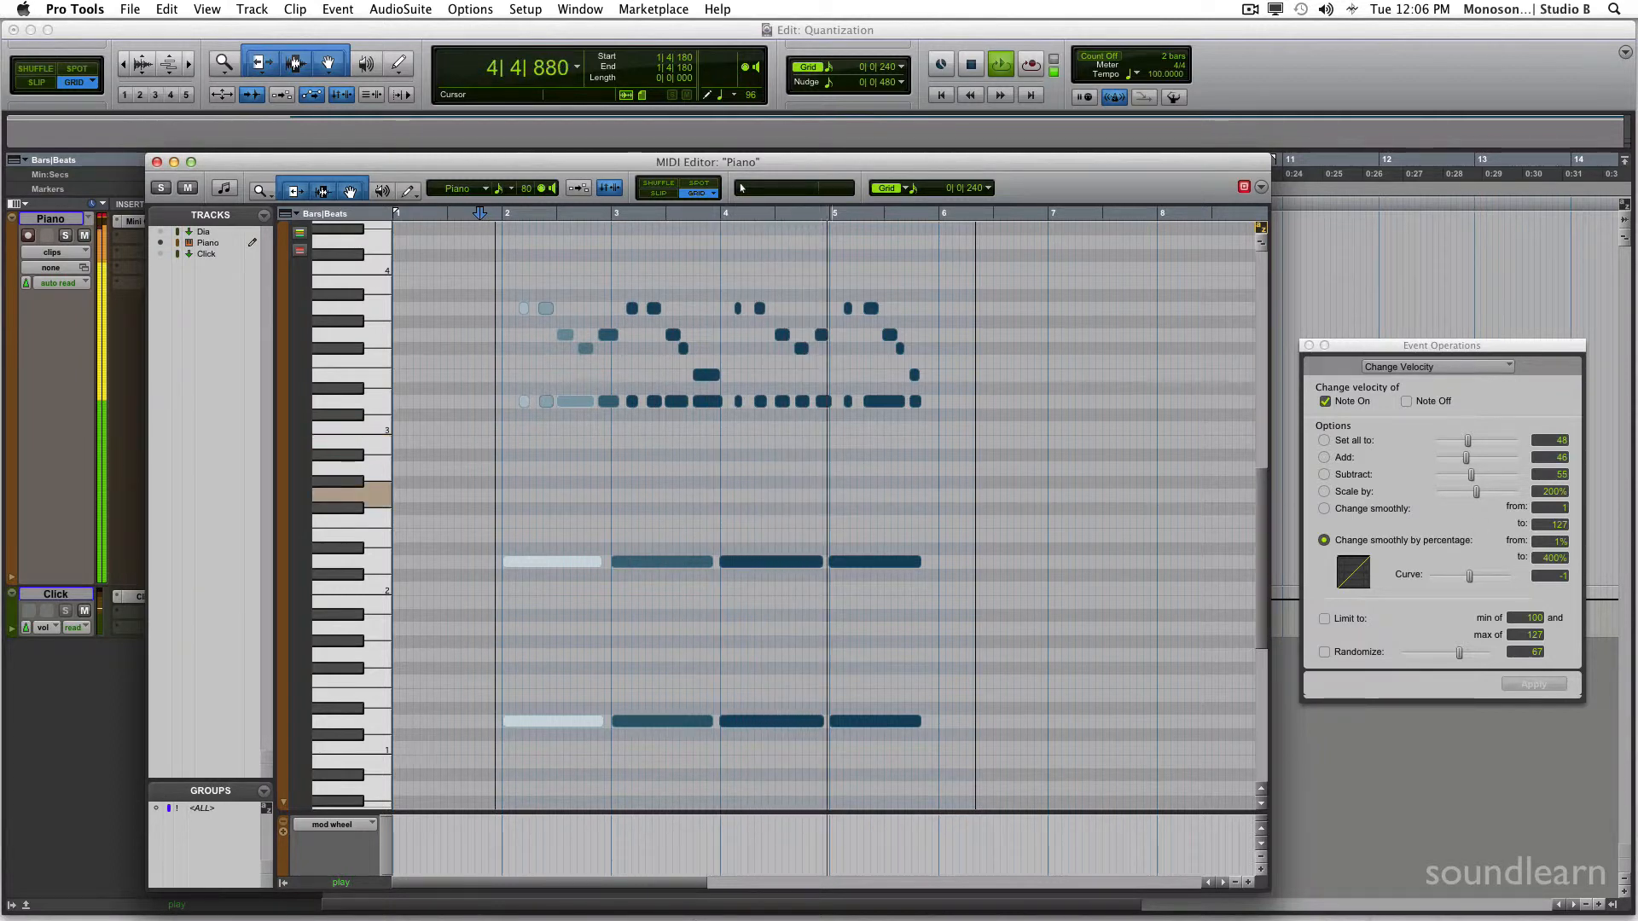
key(space)
Reselect all the piano notes and change their velocity smoothly from 1 to 127.
click(1386, 510)
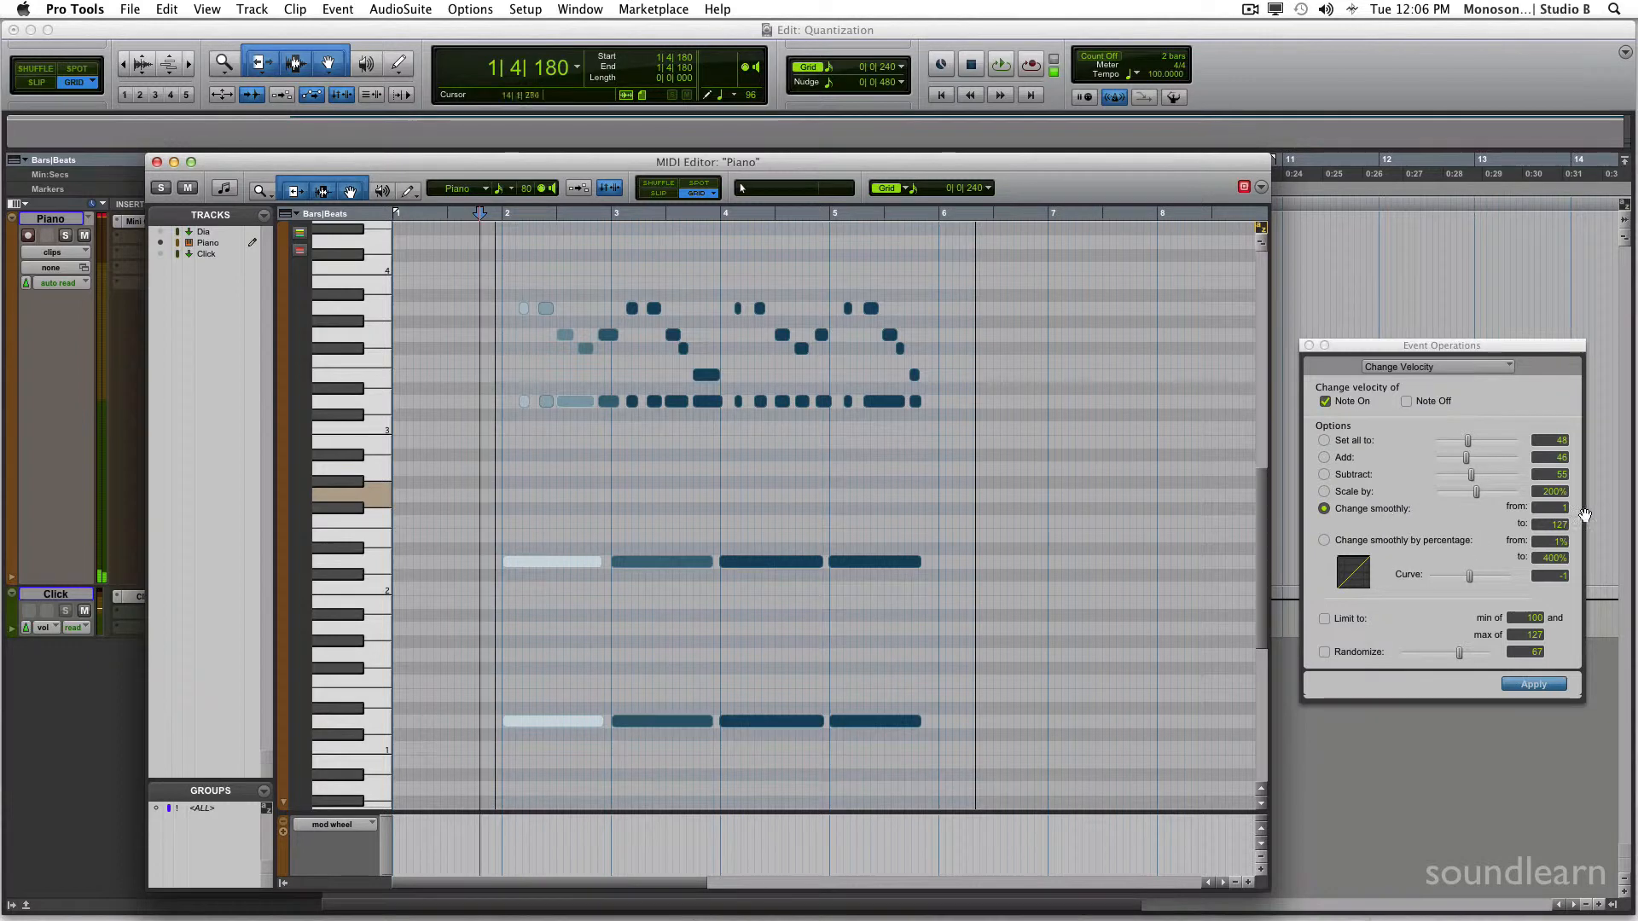
drag(945, 266, 503, 761)
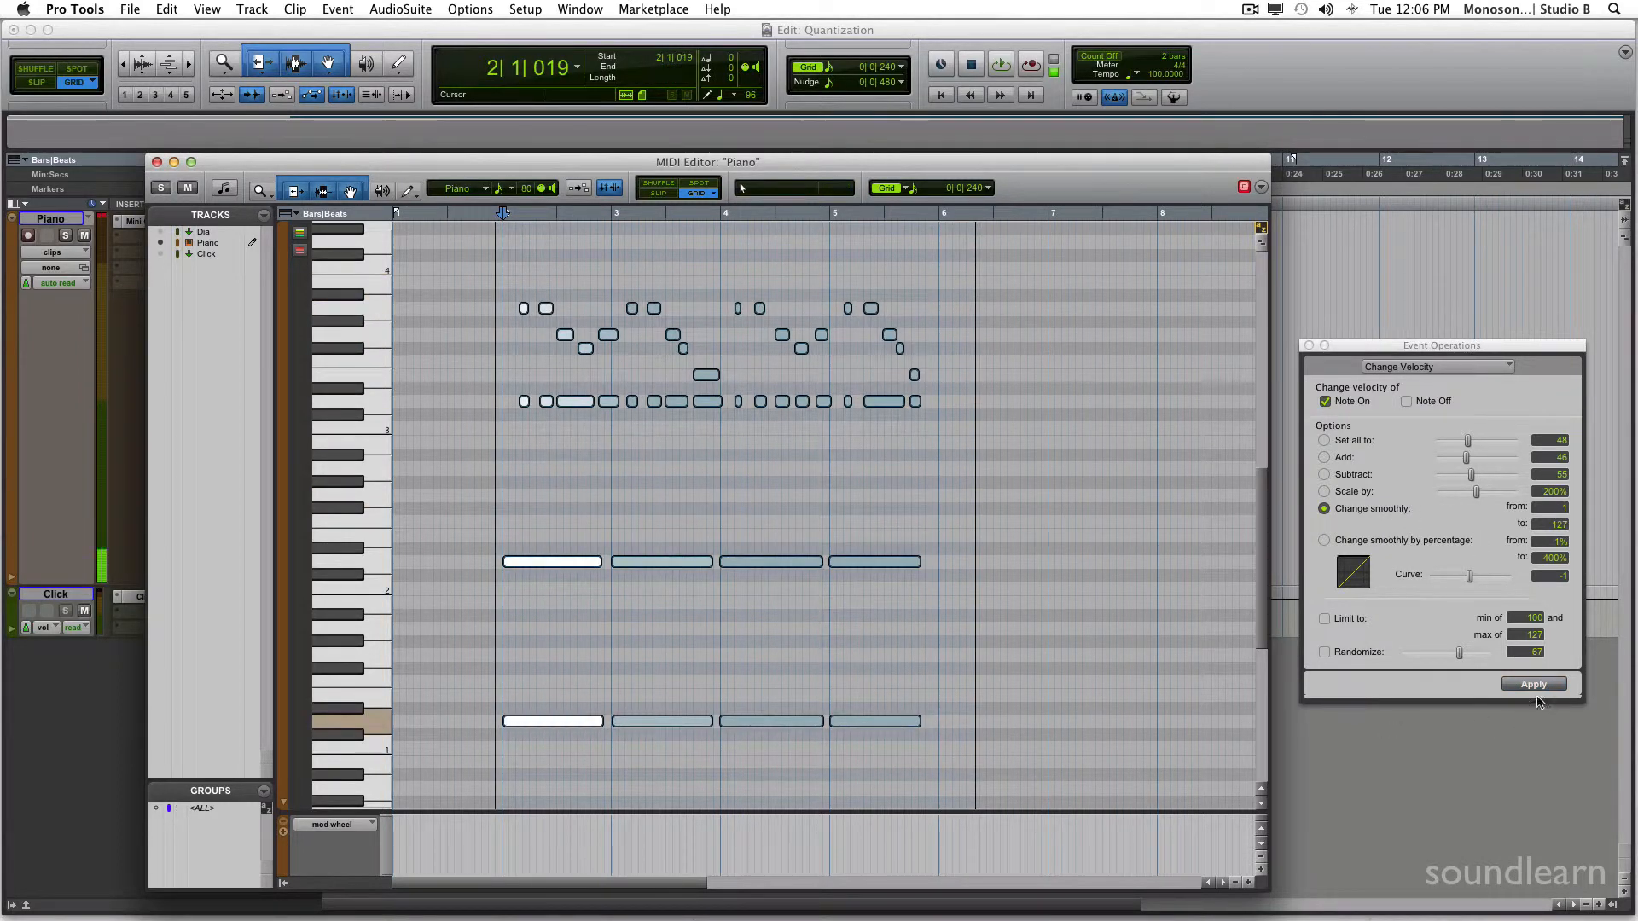
click(1531, 685)
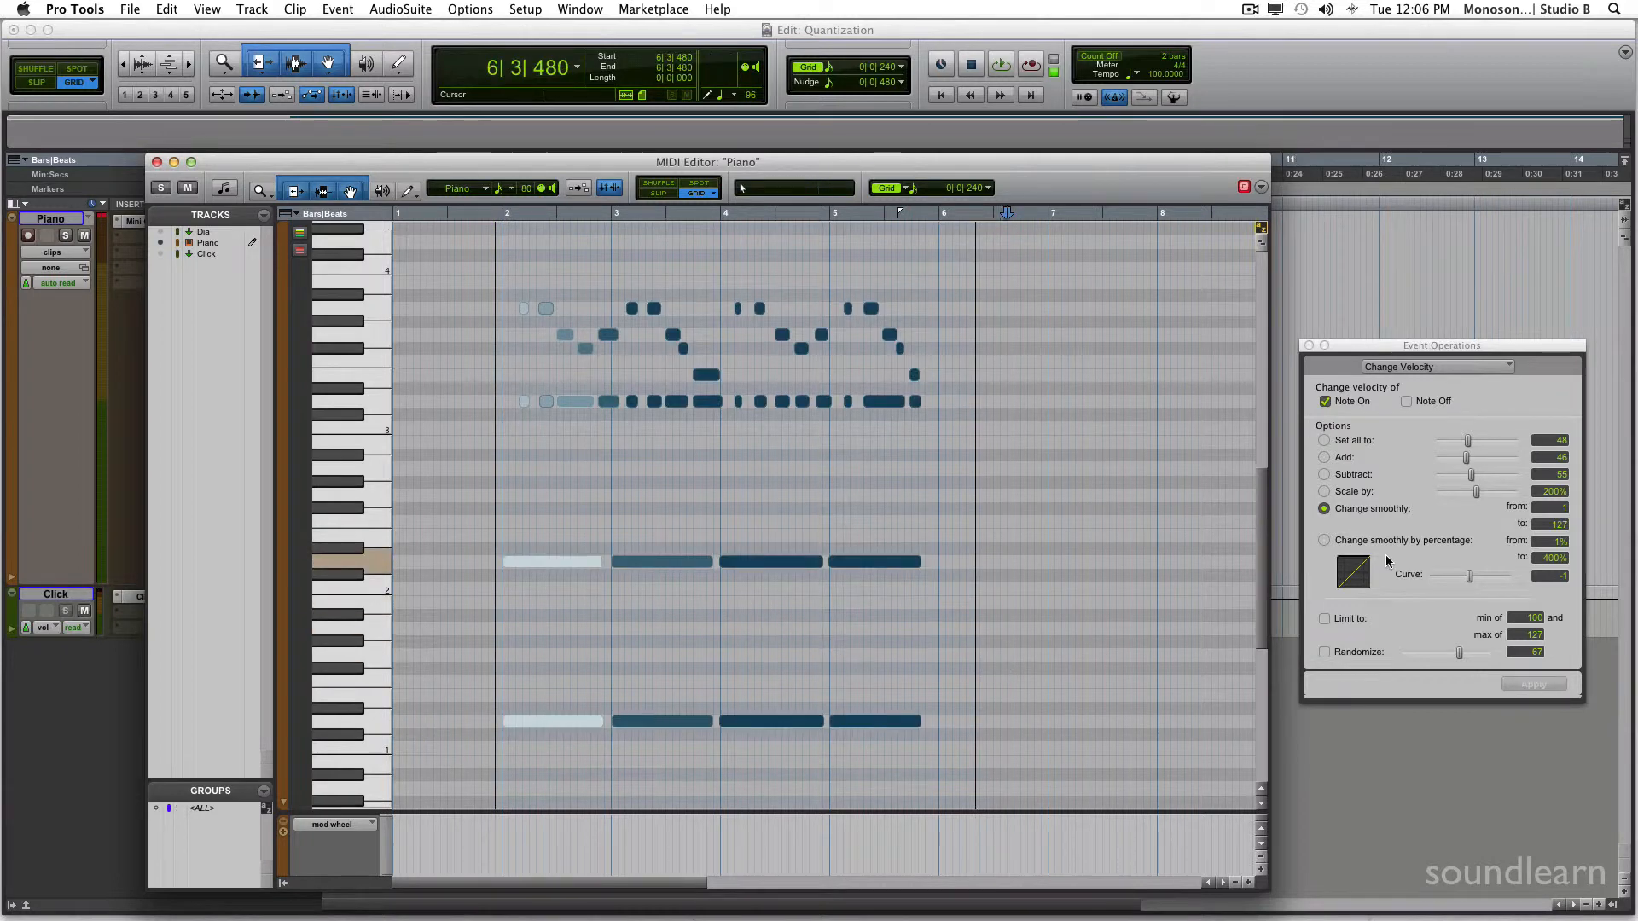
Enable velocity randomizing and limit the velocity to between 100 and 127 in the Change Velocity options.
click(1373, 655)
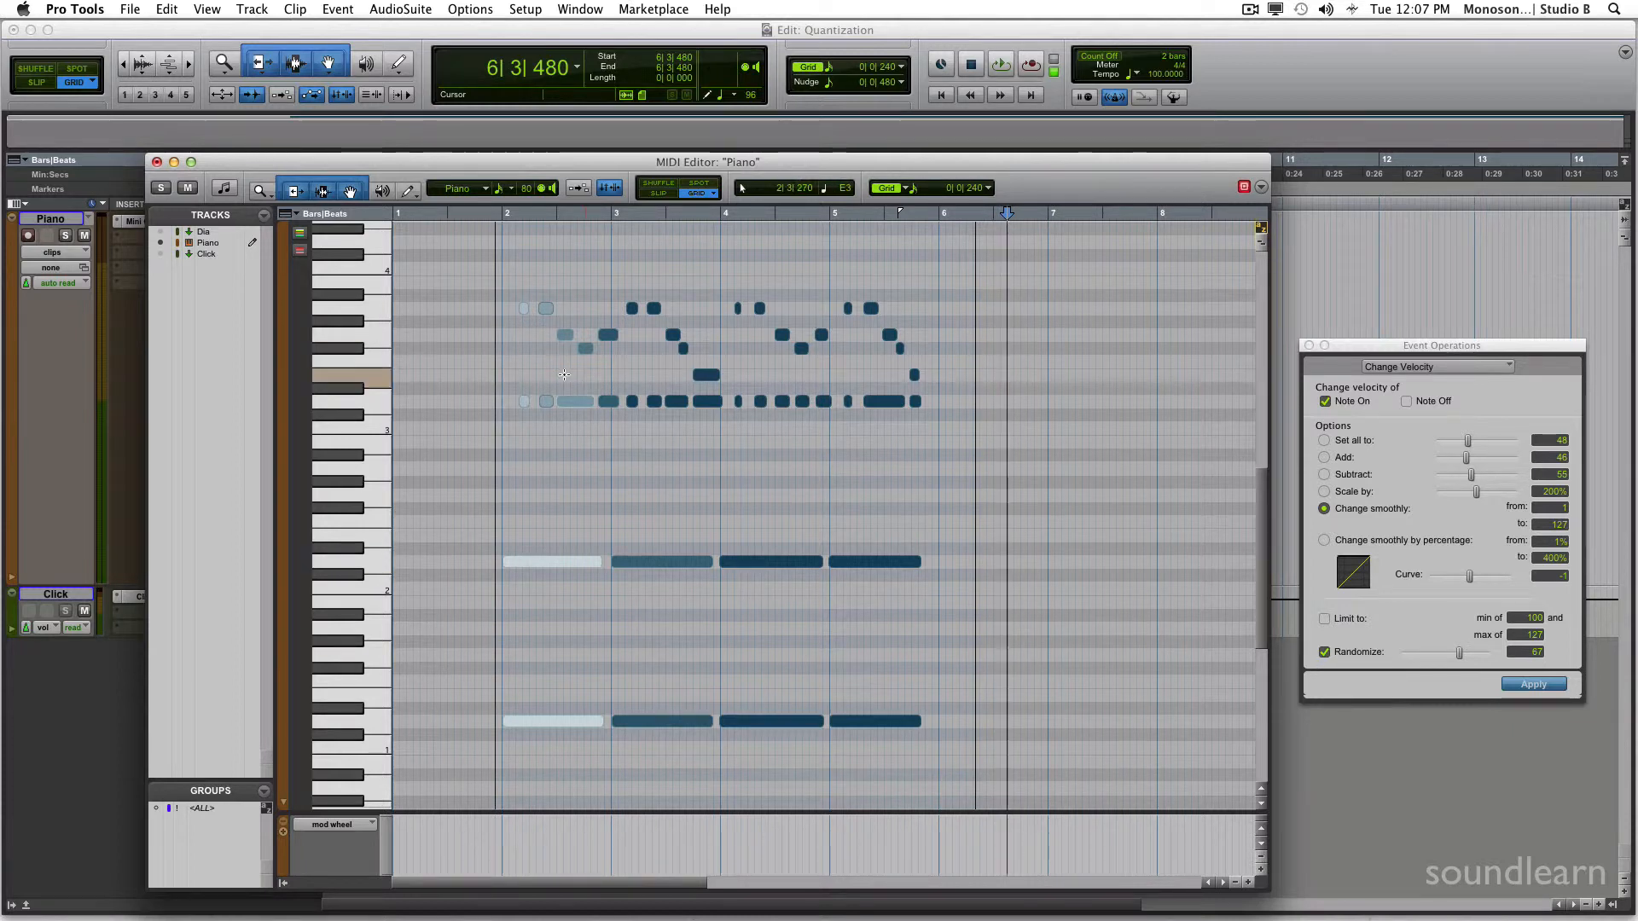
click(1324, 618)
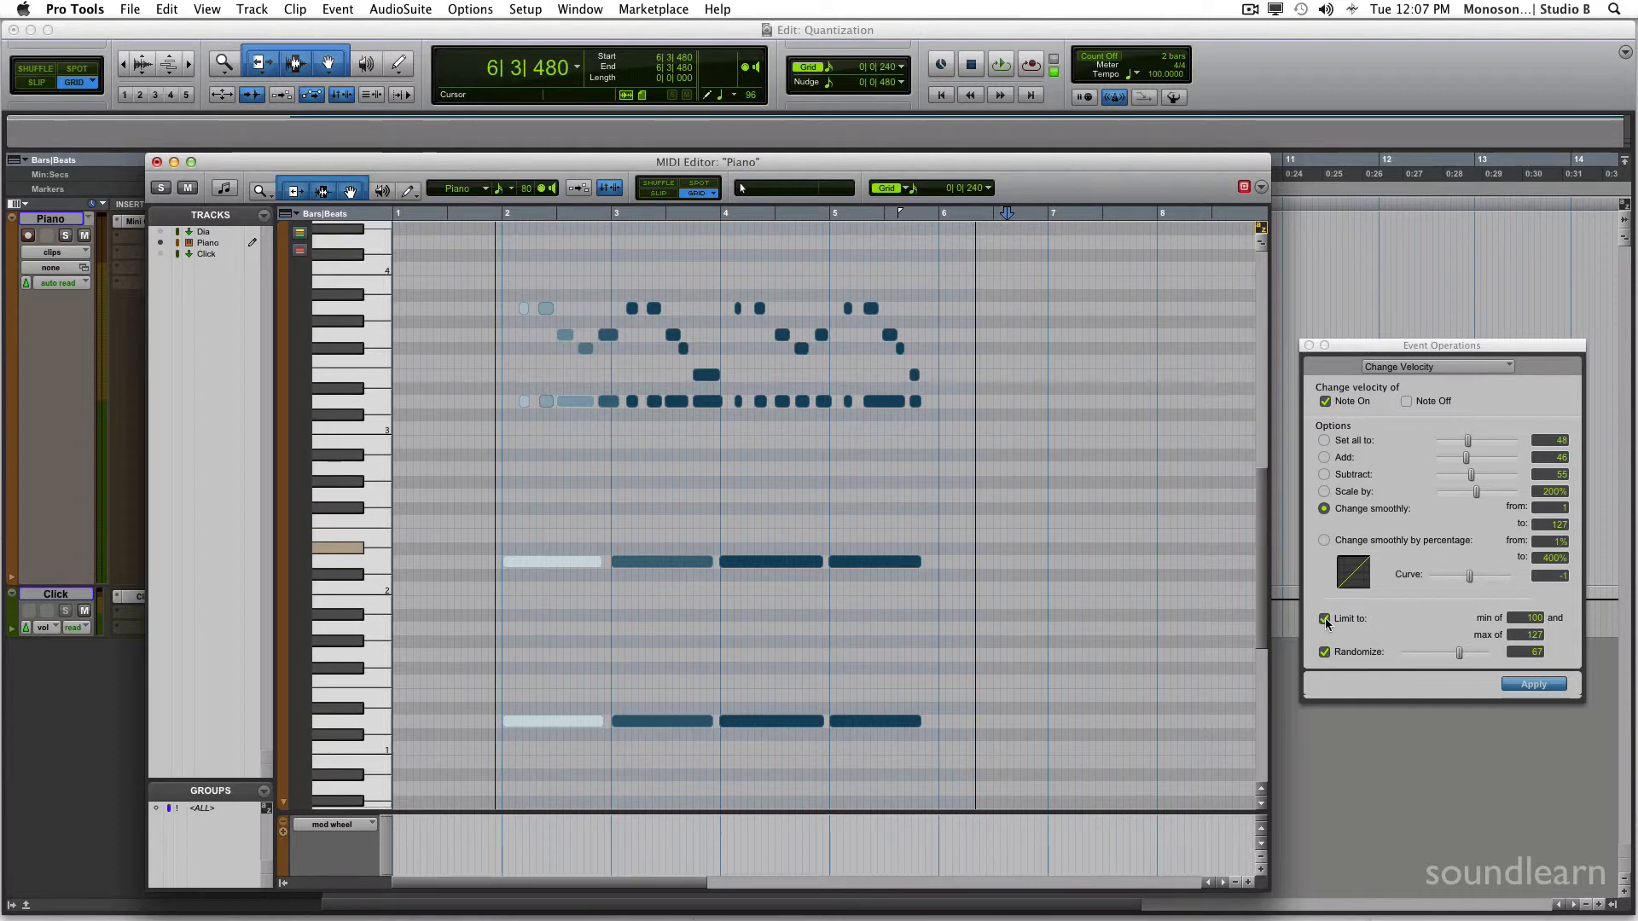
click(1399, 368)
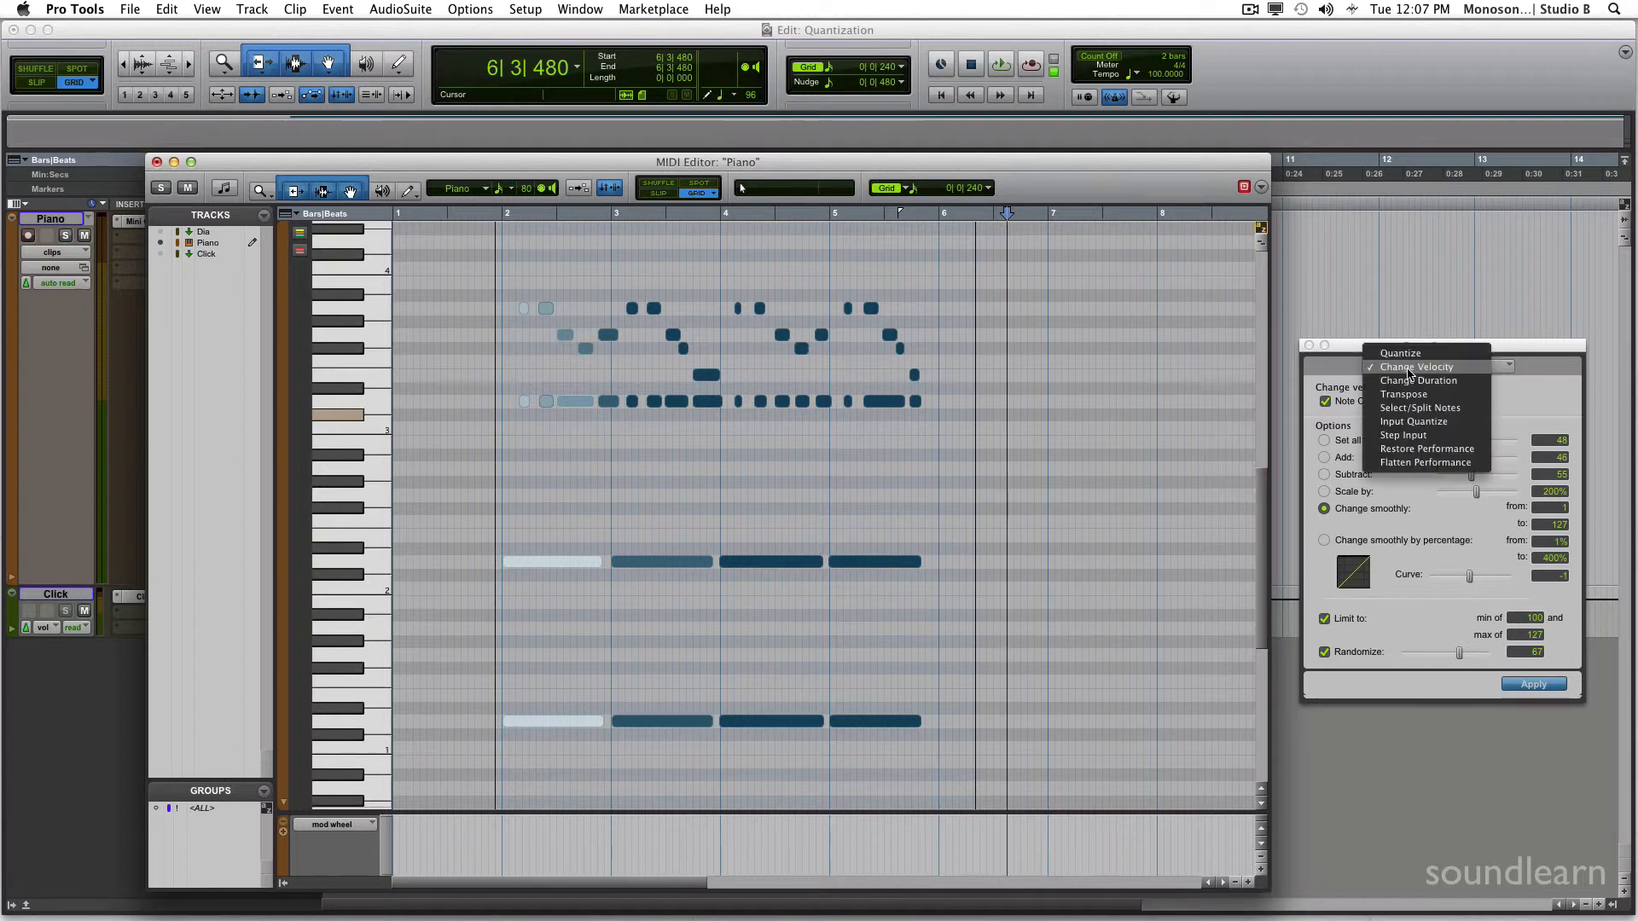
click(1043, 359)
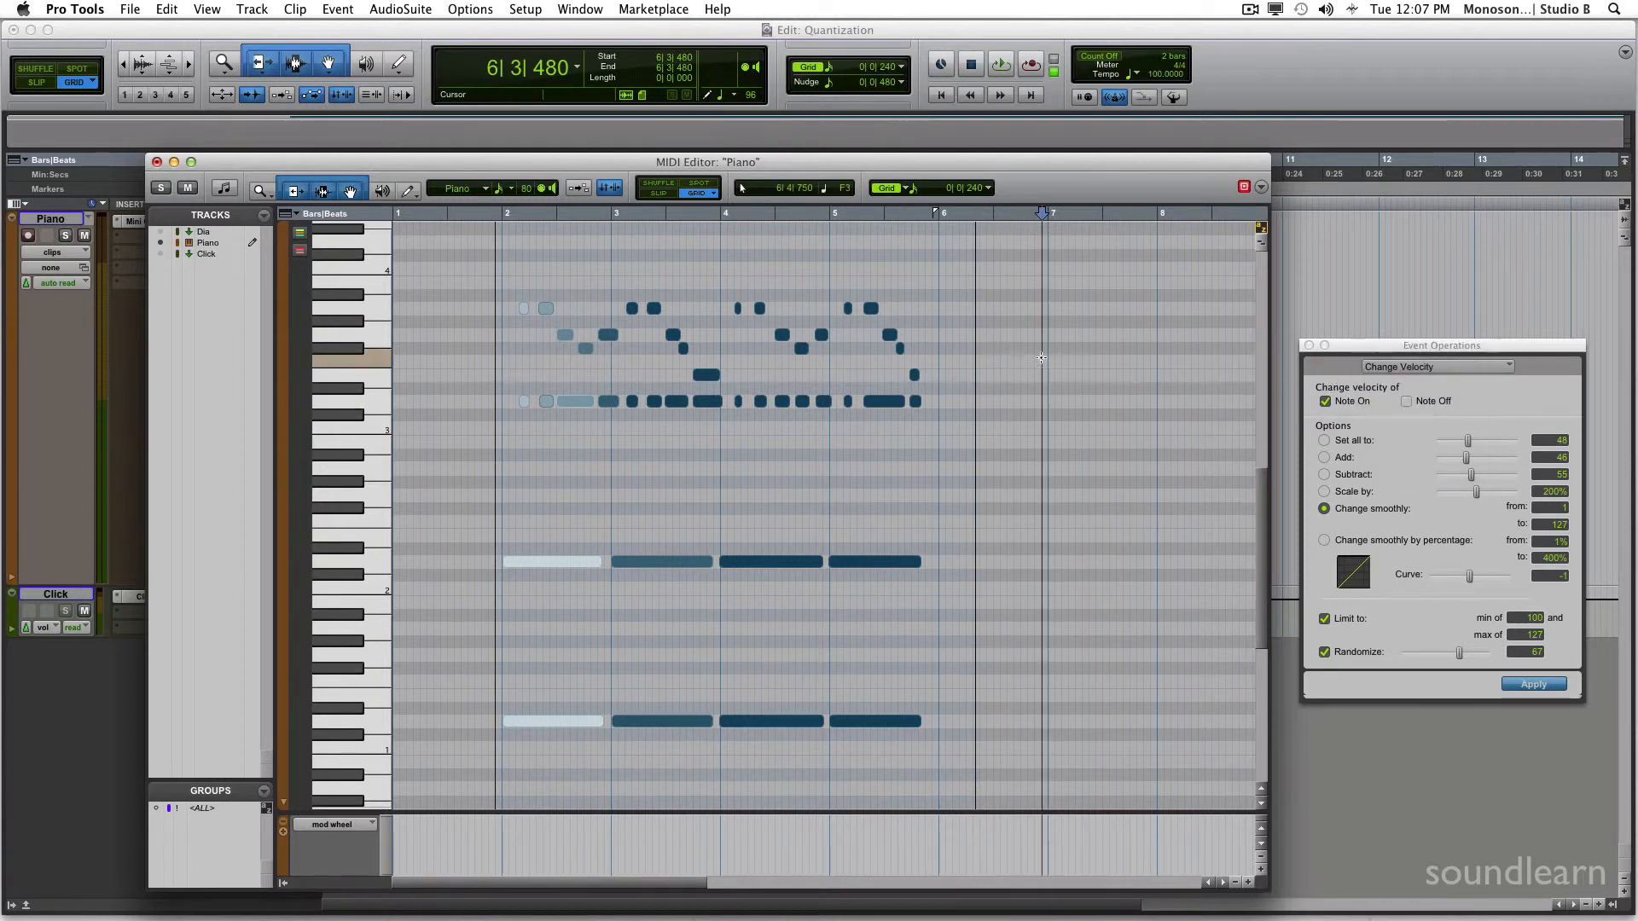
Undo the smooth velocity changes made to the piano notes and clear the selection.
click(1042, 359)
key(super+a)
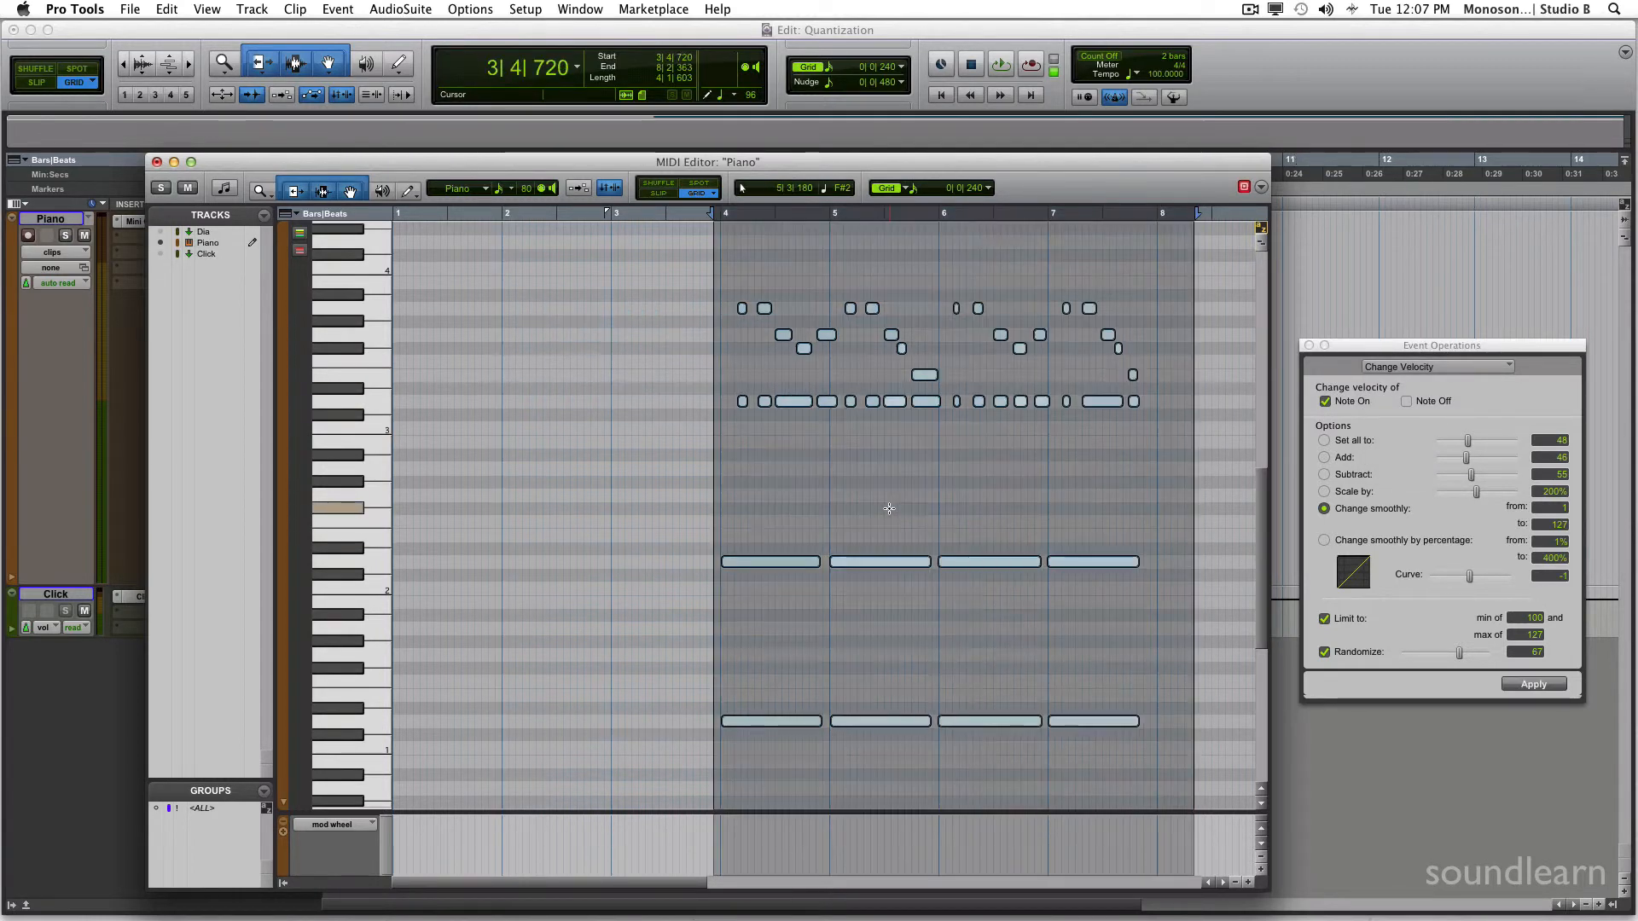
click(848, 505)
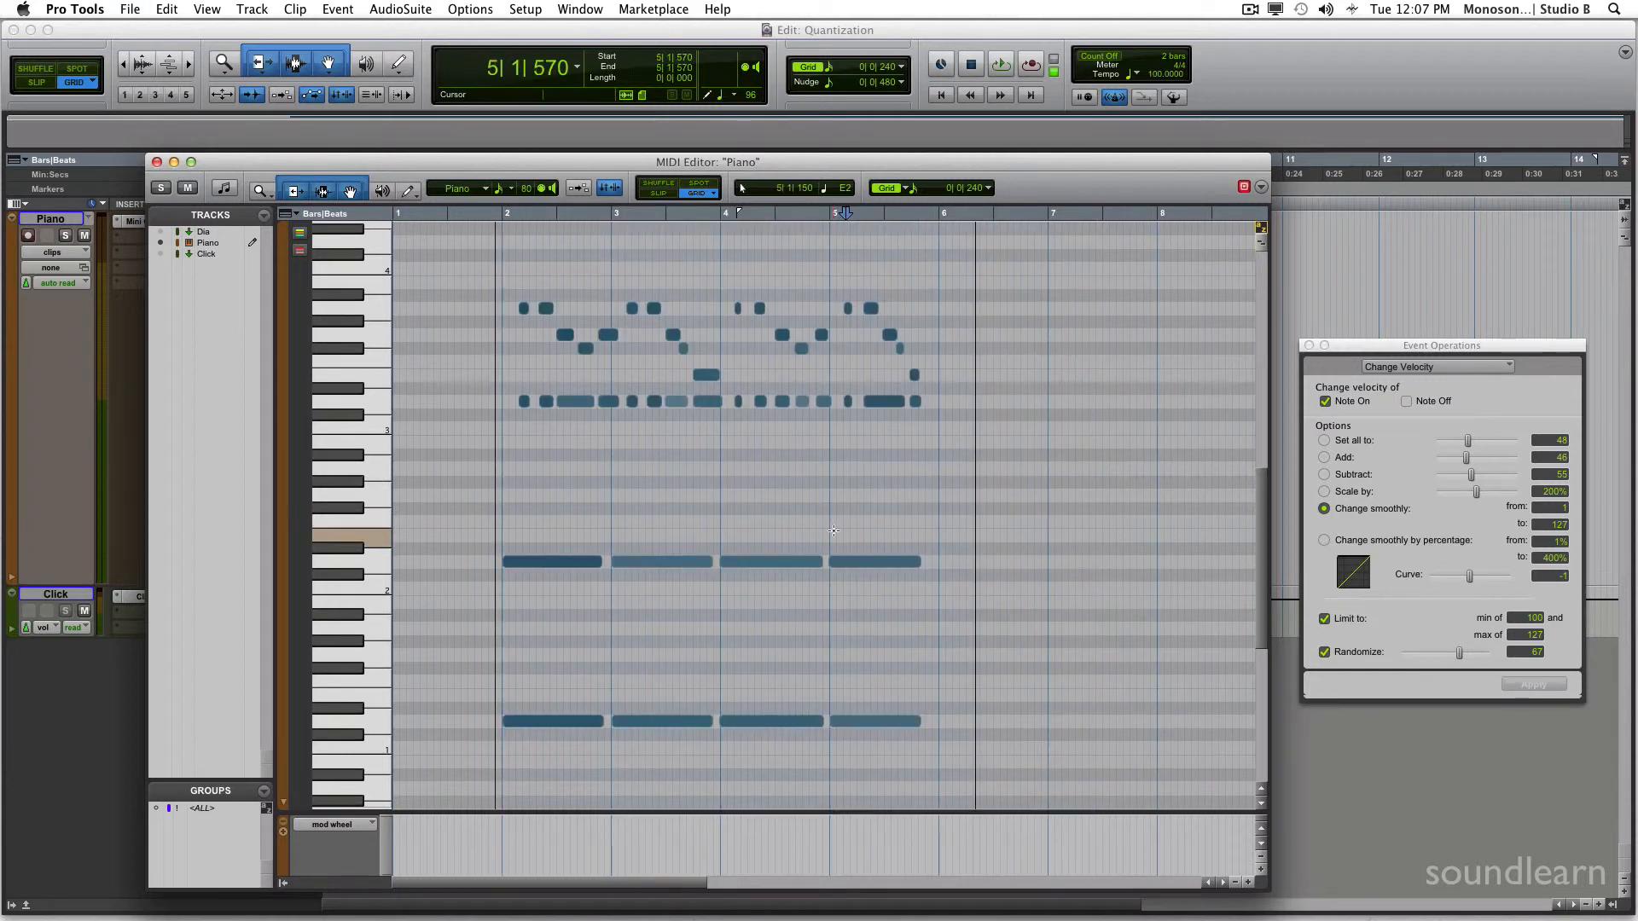
Close the MIDI Editor and select the whole Piano clip in the Edit window.
key(super+w)
click(738, 496)
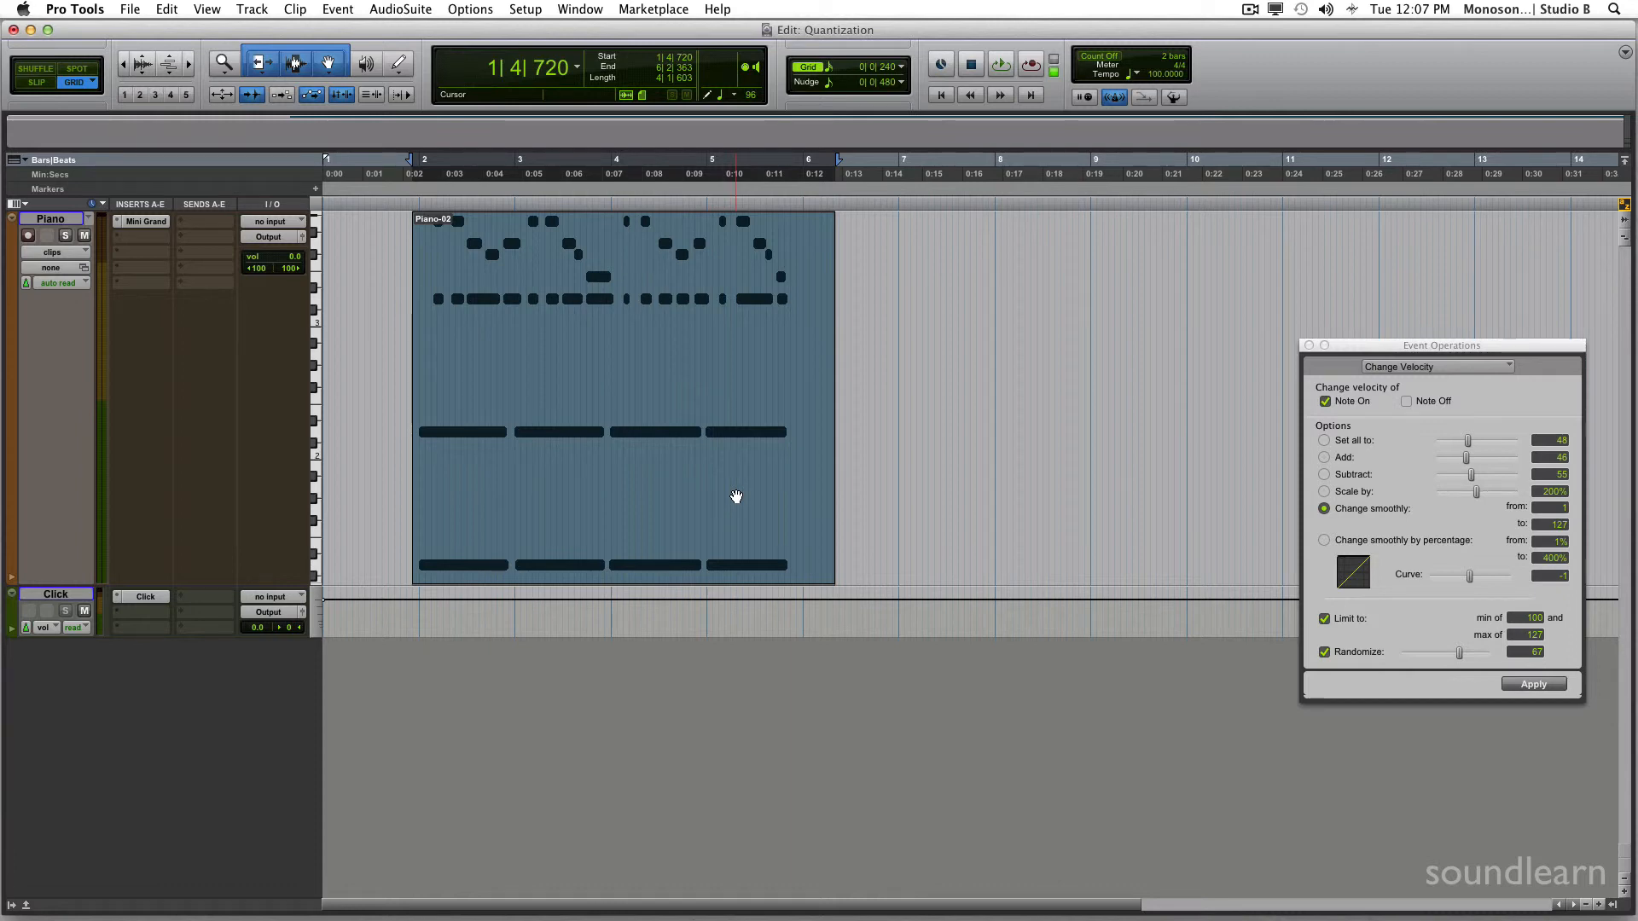
Open the Transpose operation and play the start of the selected piano clip for reference.
key(alt+t)
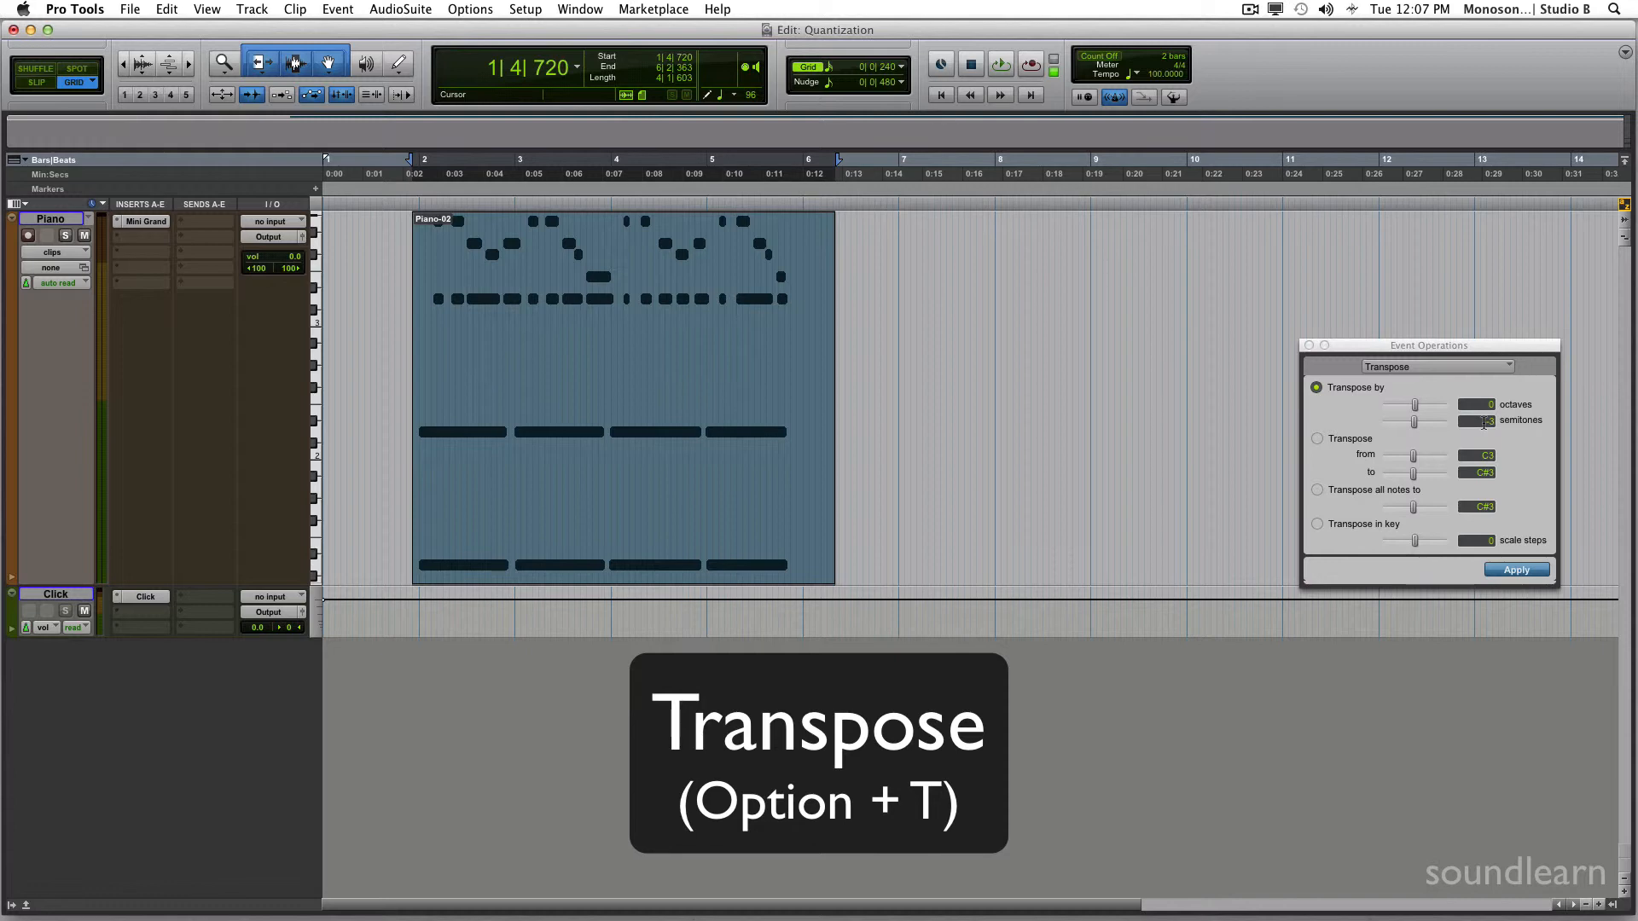
key(space)
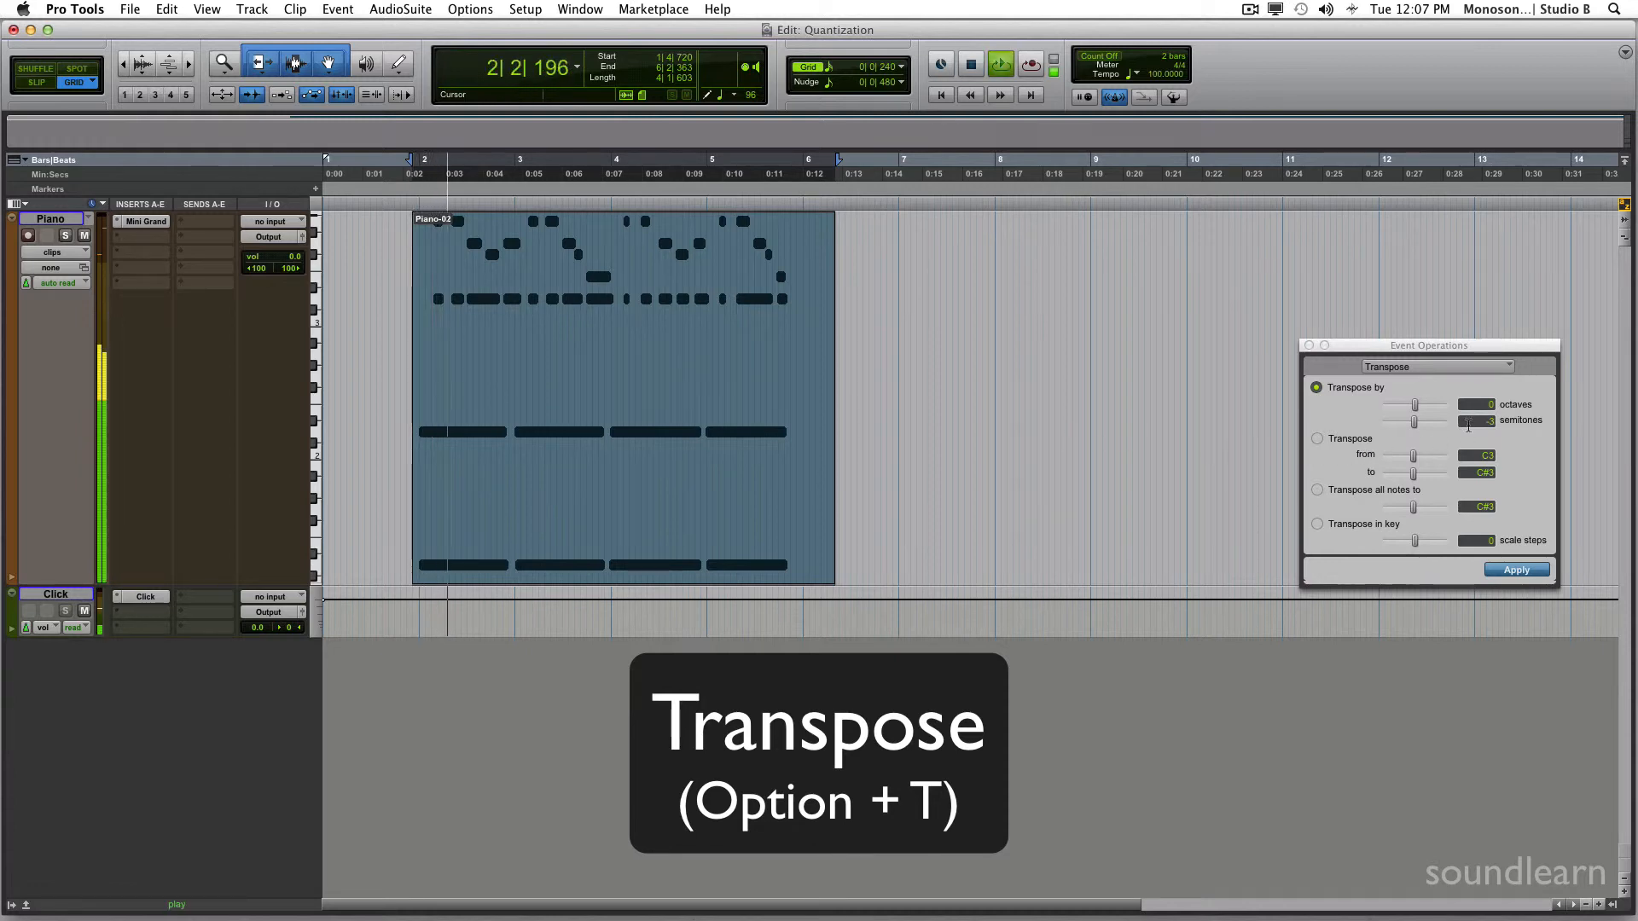
key(space)
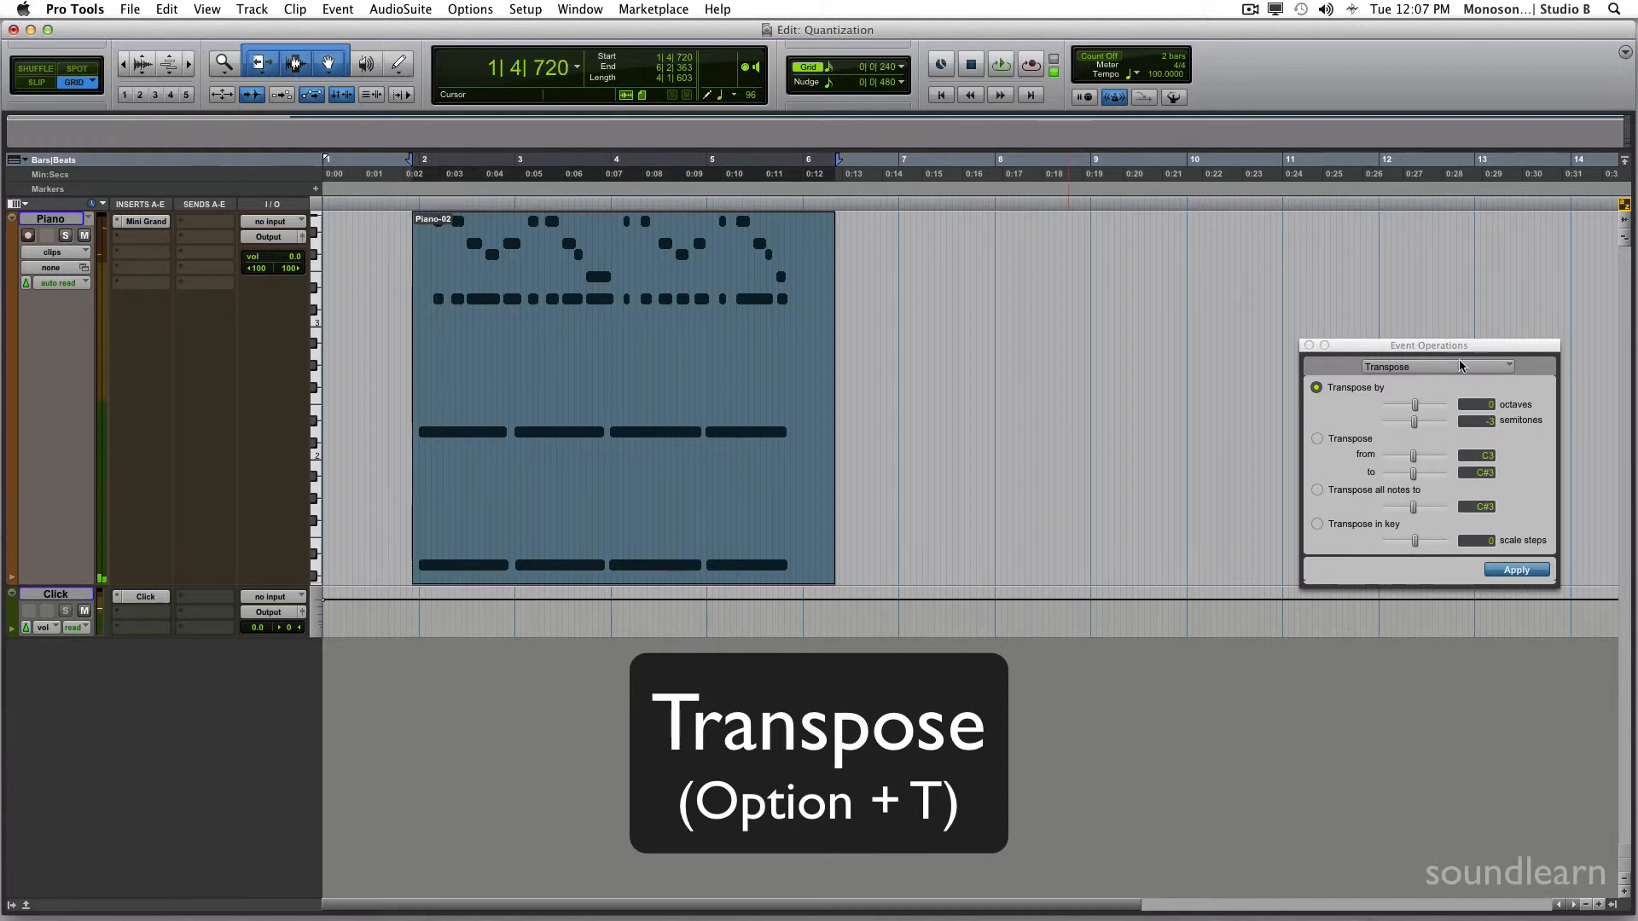
Transpose the piano clip down 3 semitones and play back the result.
click(1482, 420)
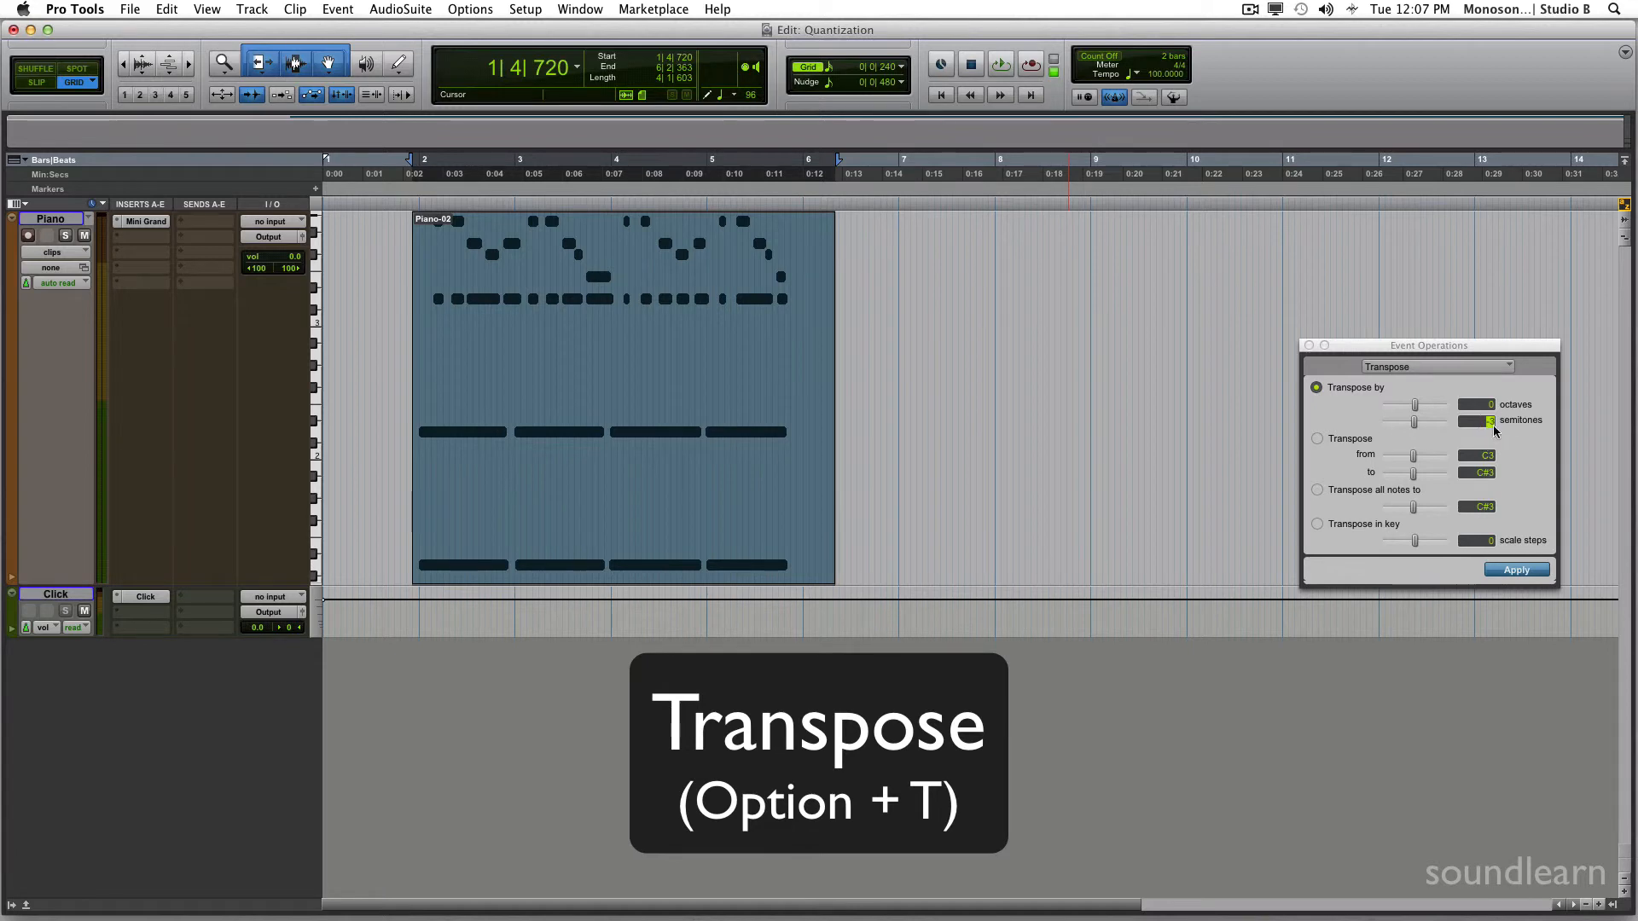
click(1523, 576)
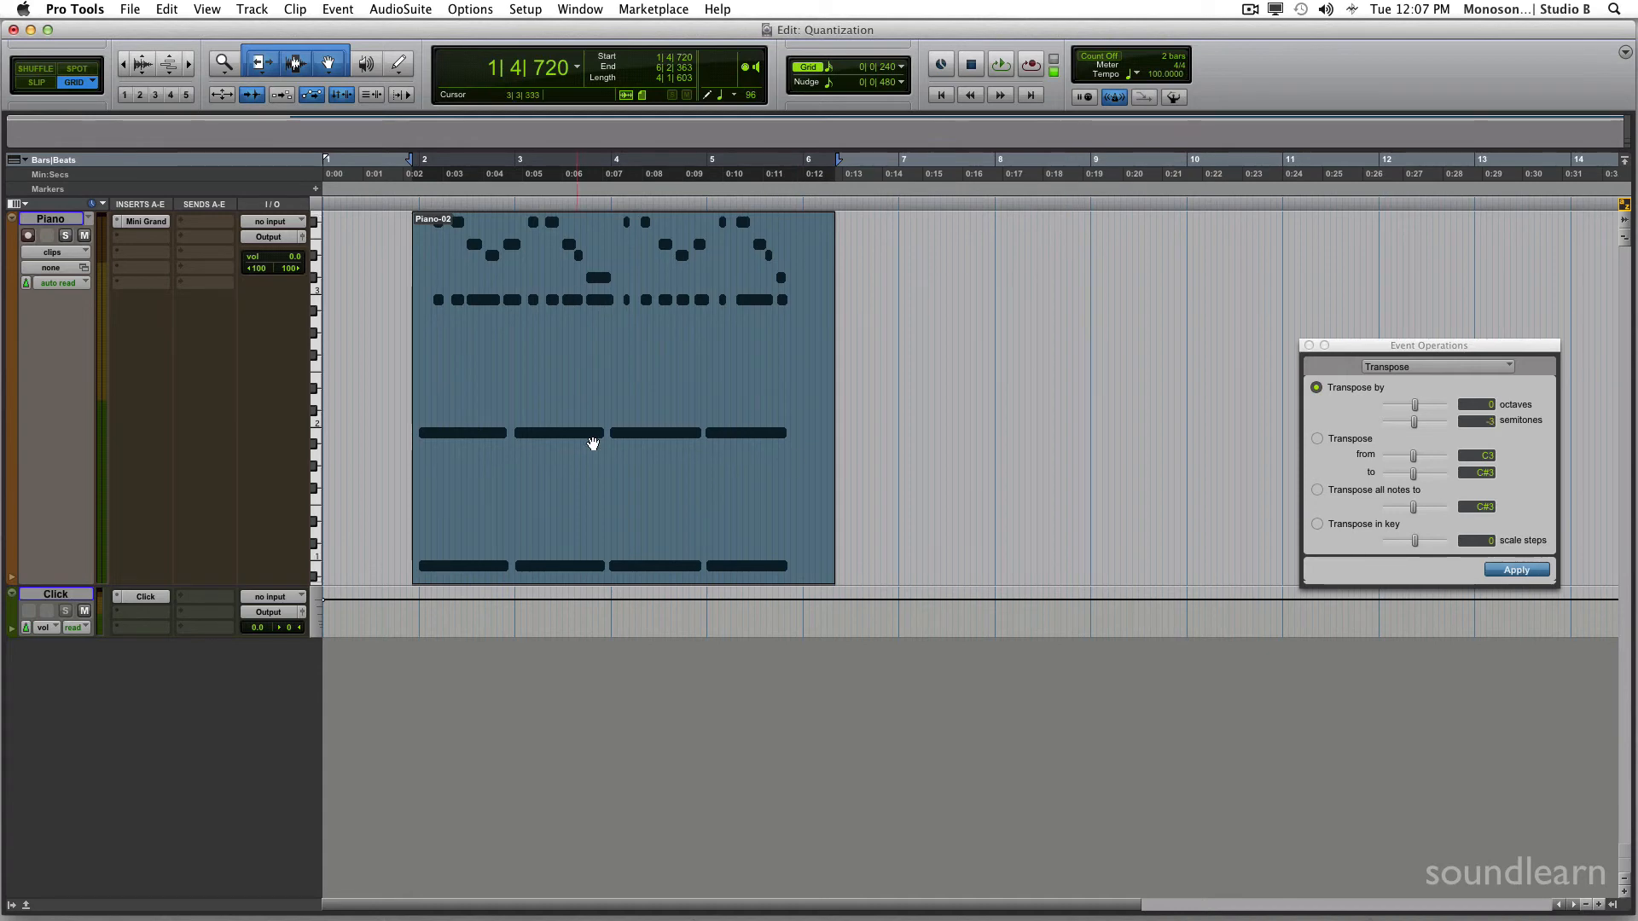
key(space)
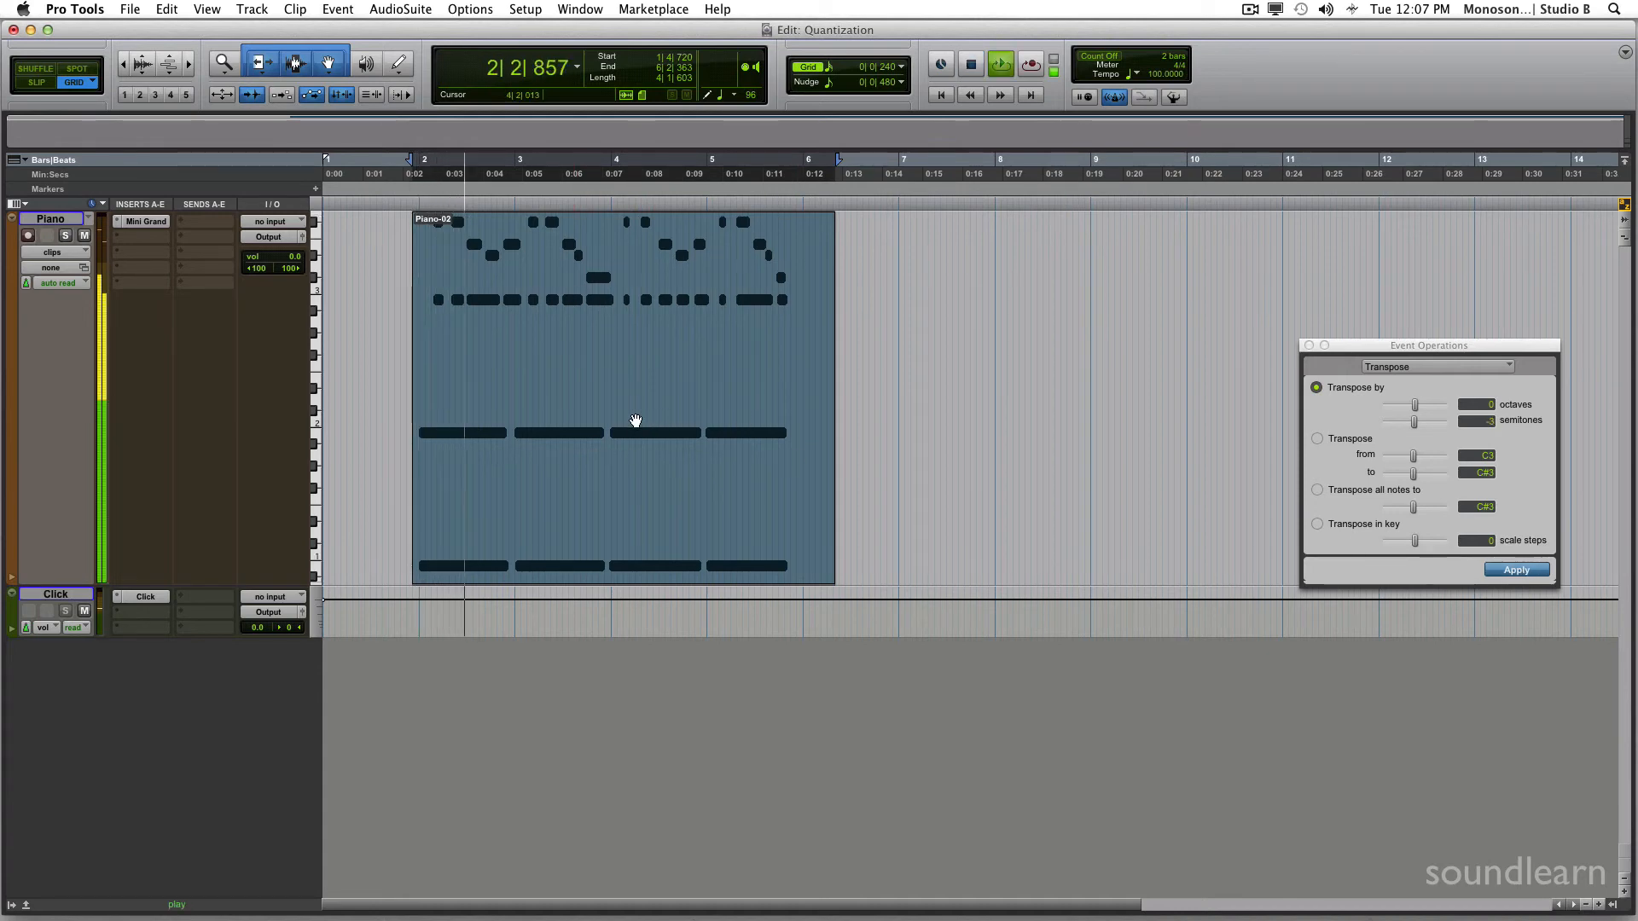
key(space)
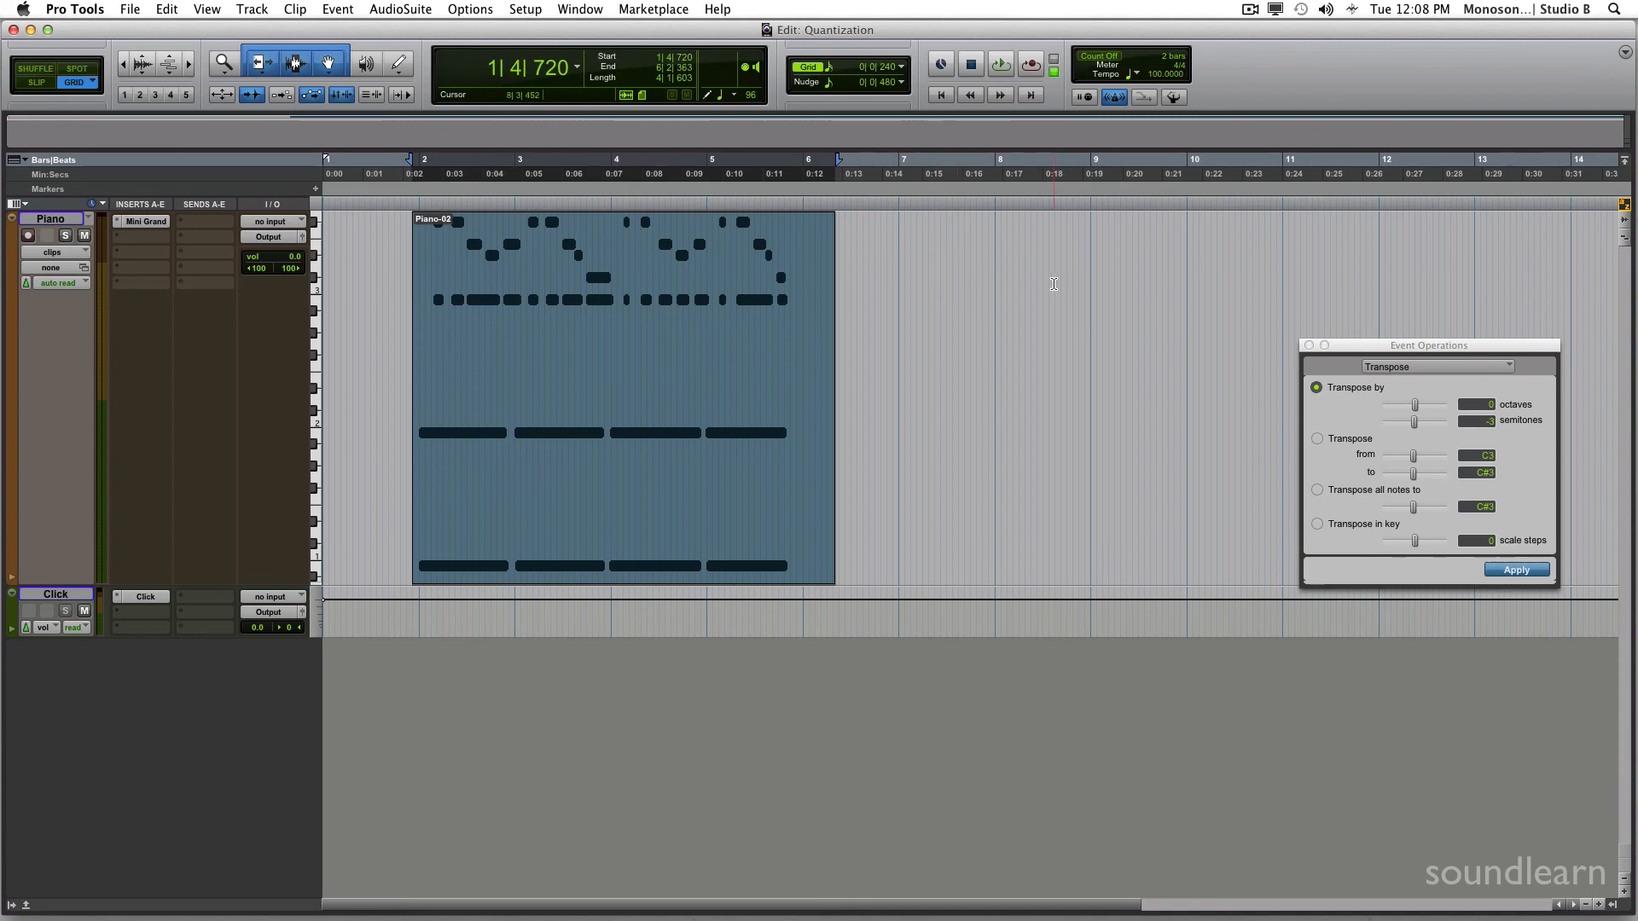
click(1250, 9)
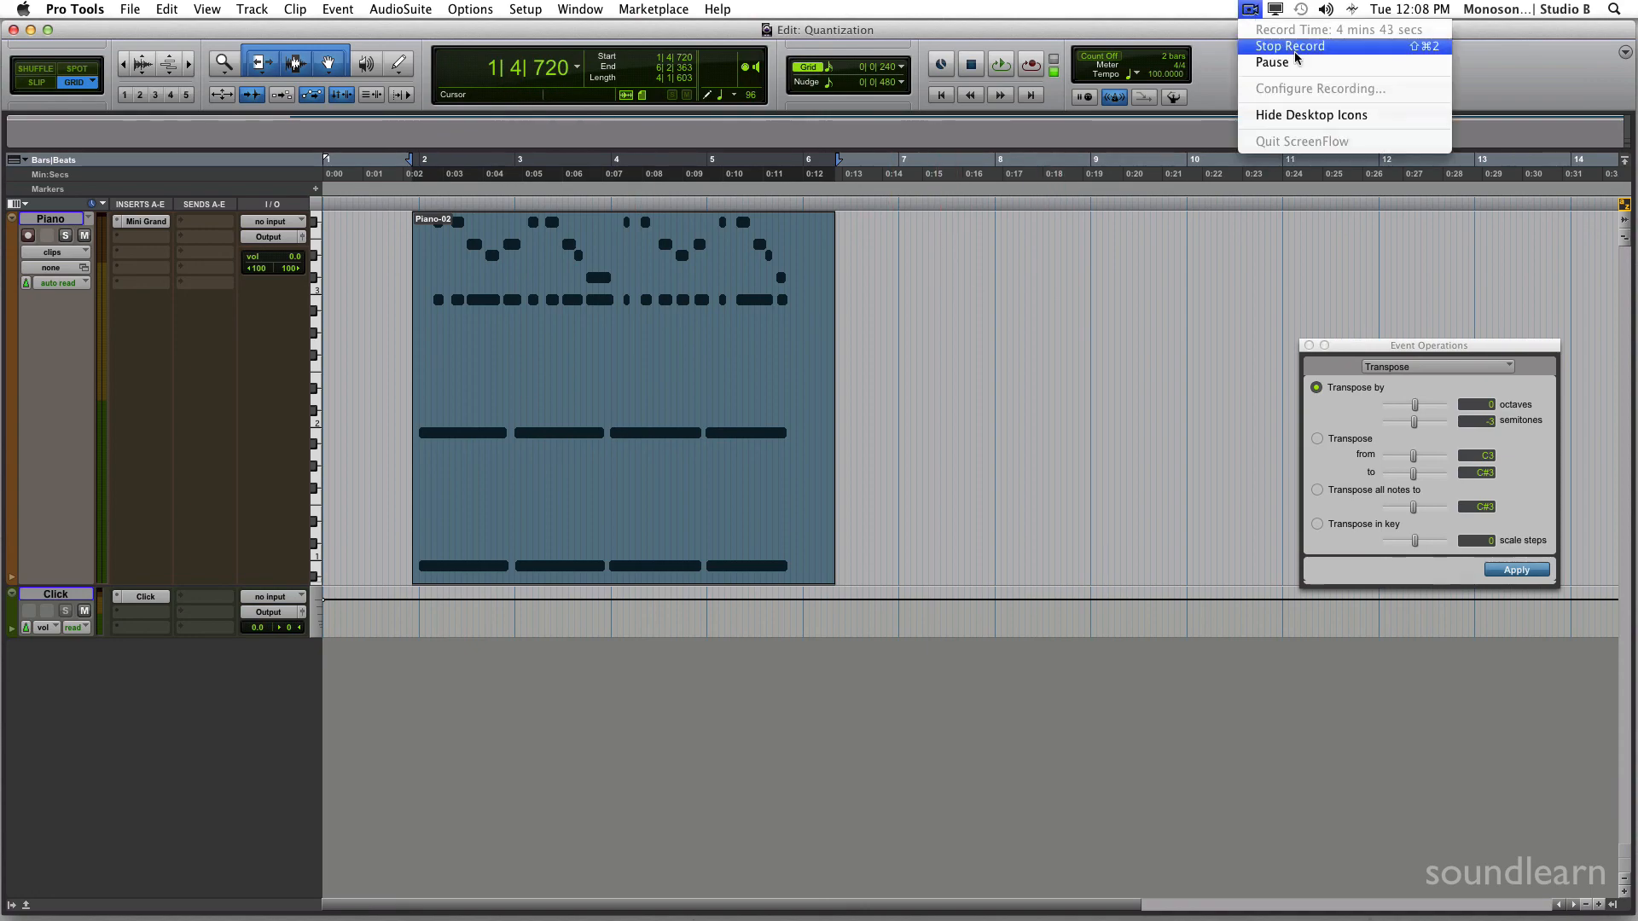